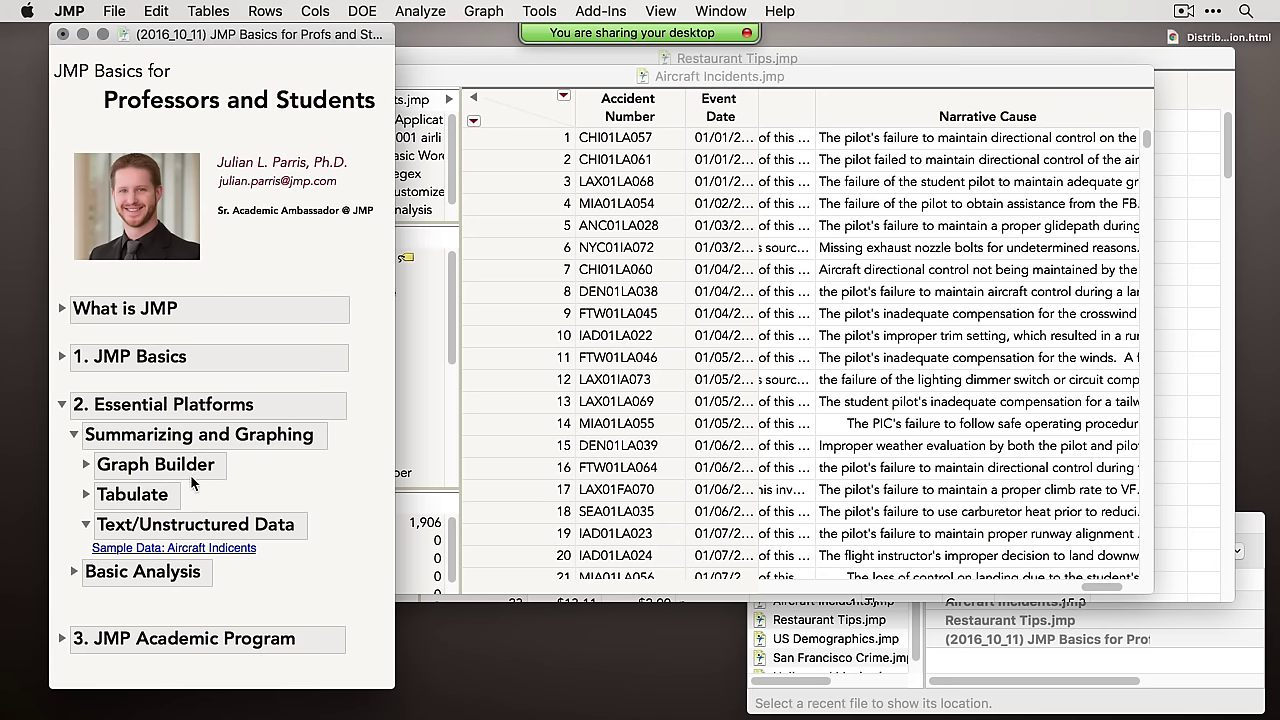
Close the Aircraft Incidents table and switch the journal outline from Summarizing and Graphing to the Distribution topic under Basic Analysis
click(86, 524)
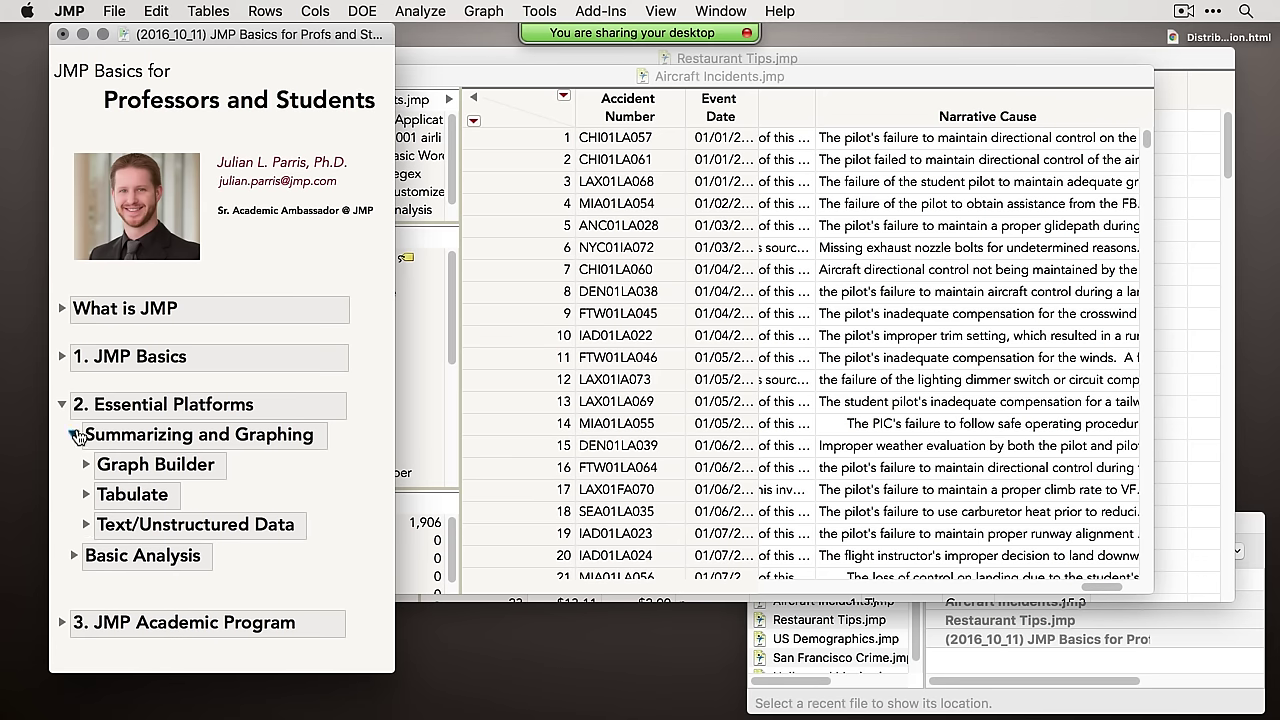
click(74, 434)
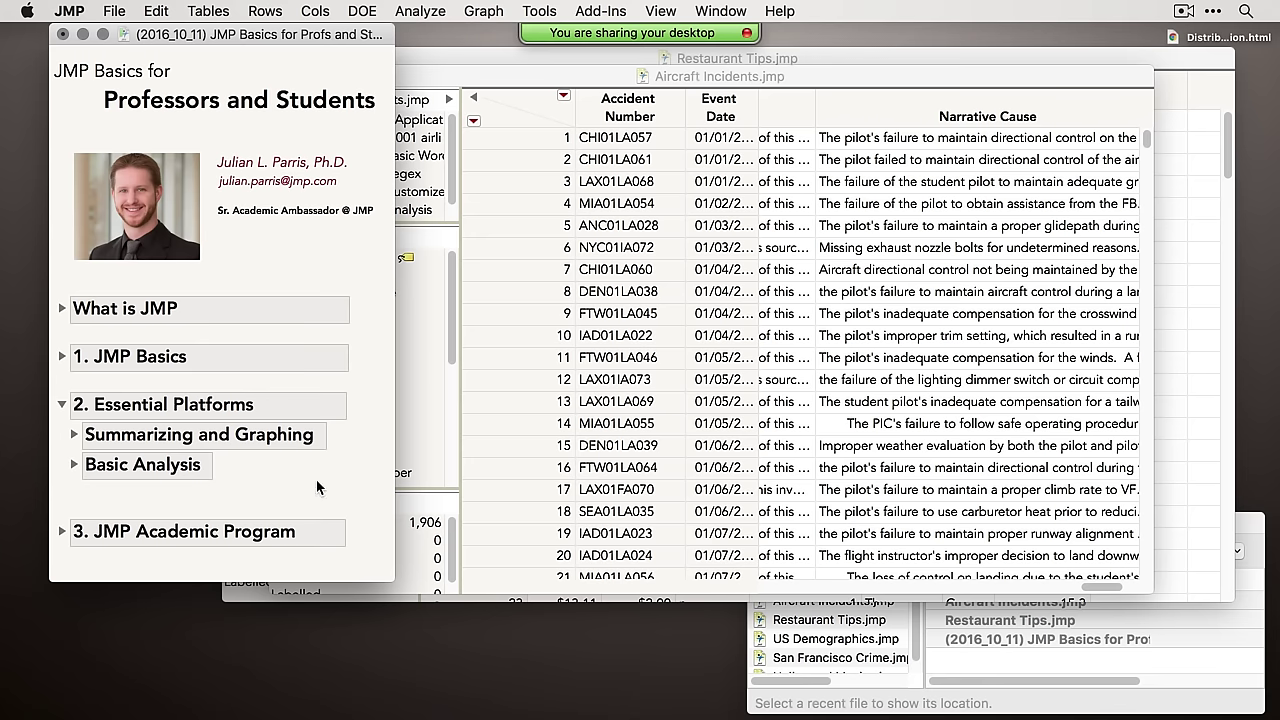
click(499, 77)
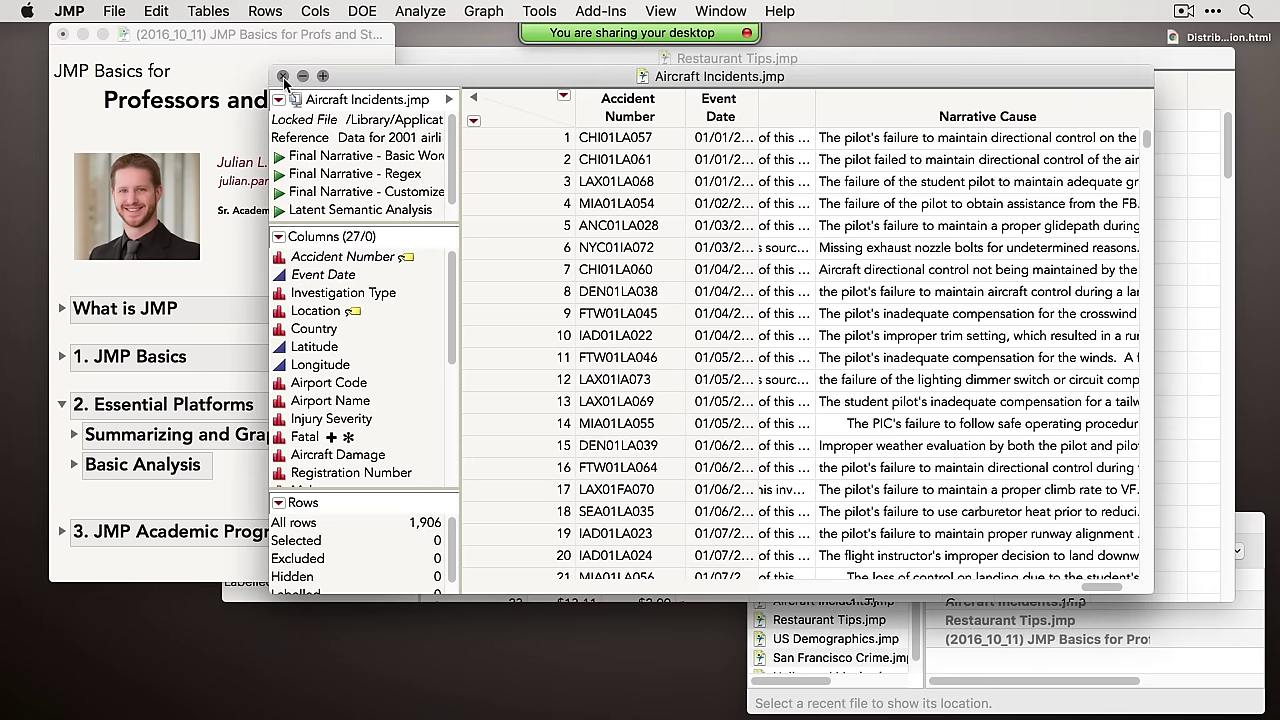
click(283, 78)
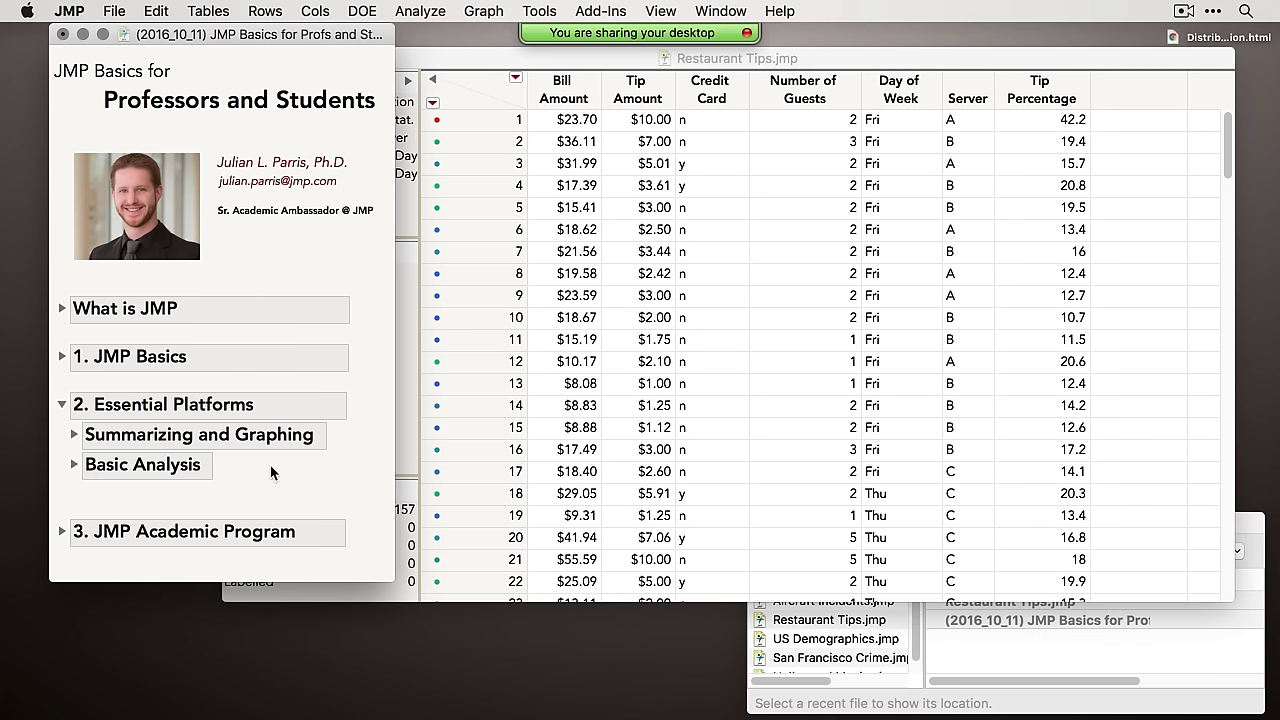
click(82, 465)
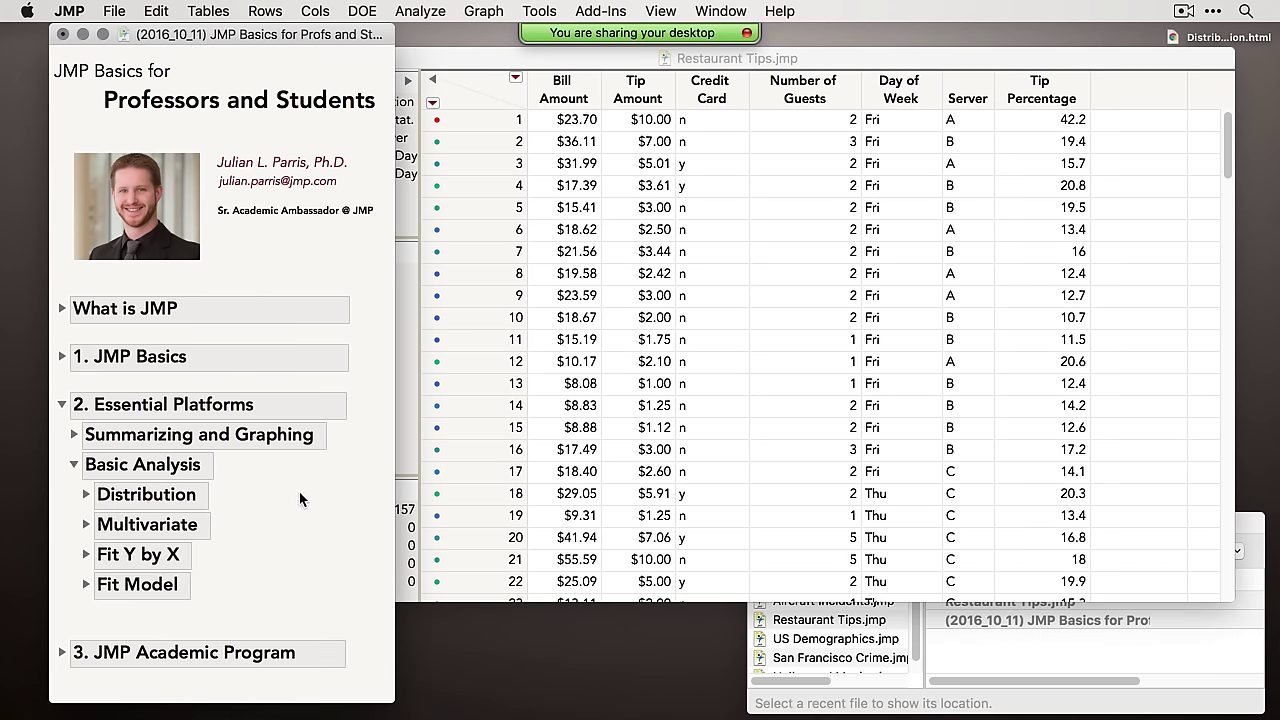
click(86, 494)
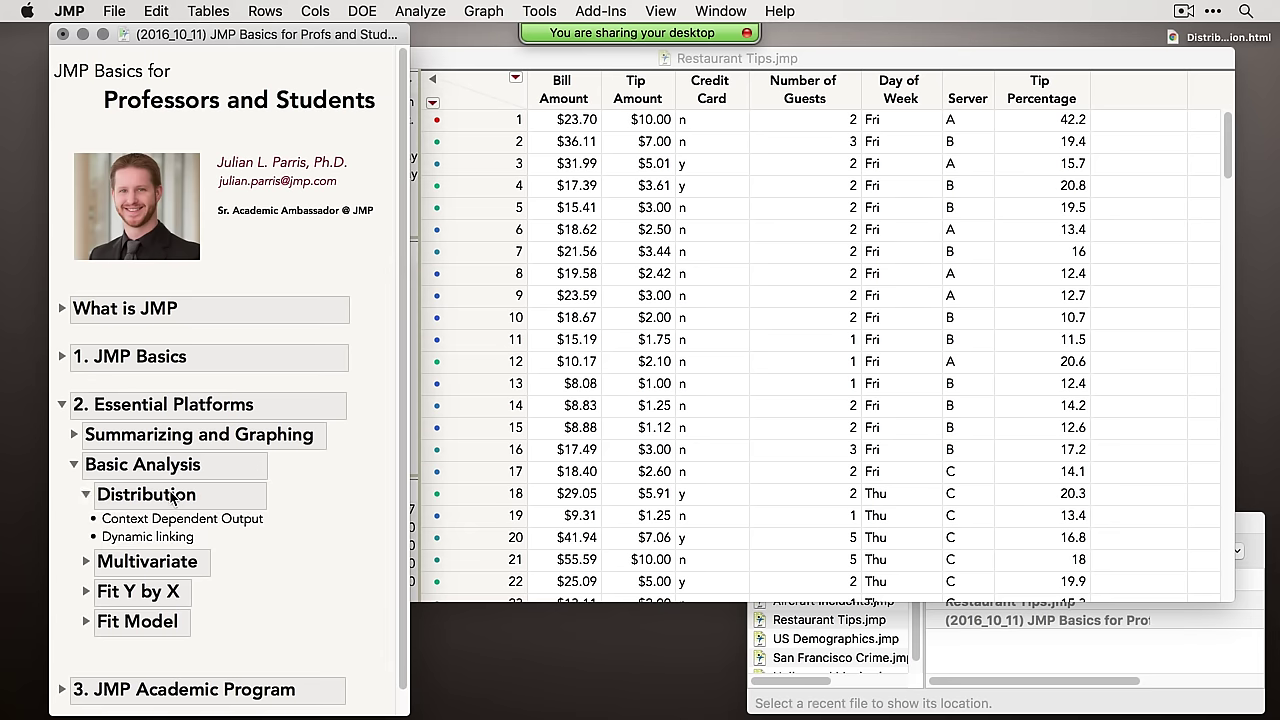
Run a Distribution analysis on the Restaurant Tips table with Tip Amount and Credit Card as the Y columns
click(552, 60)
click(436, 10)
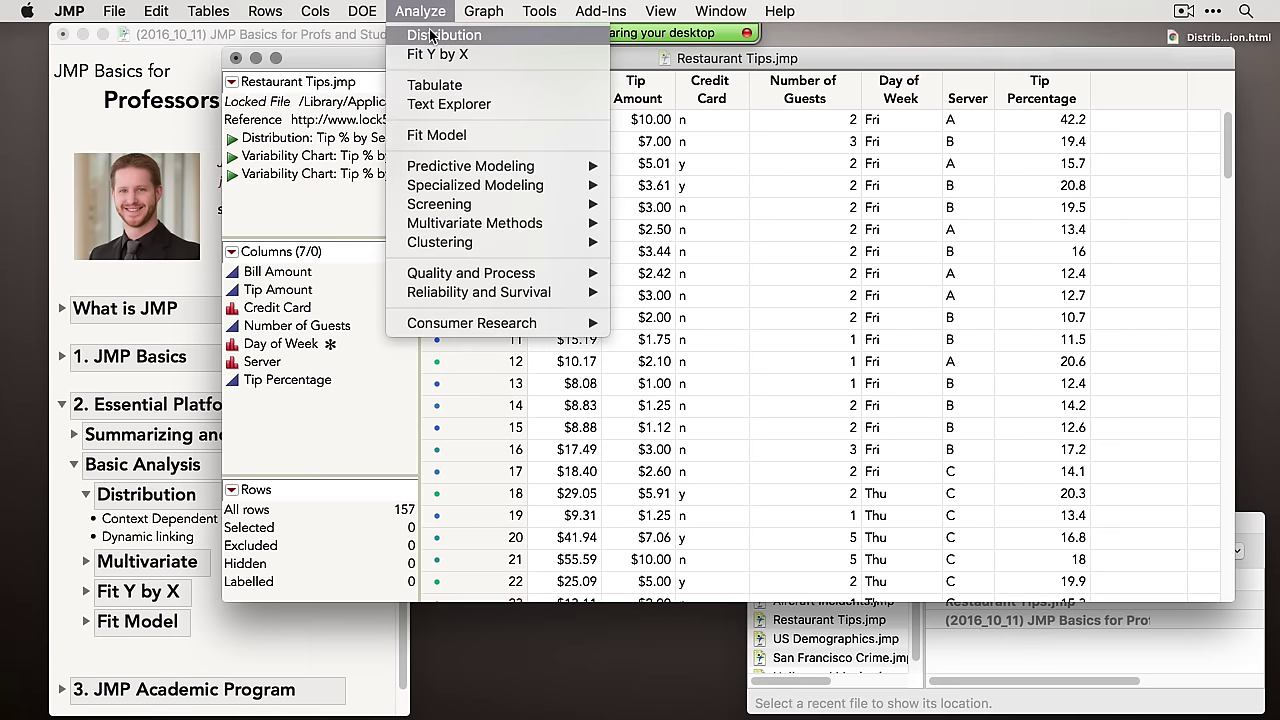
click(431, 36)
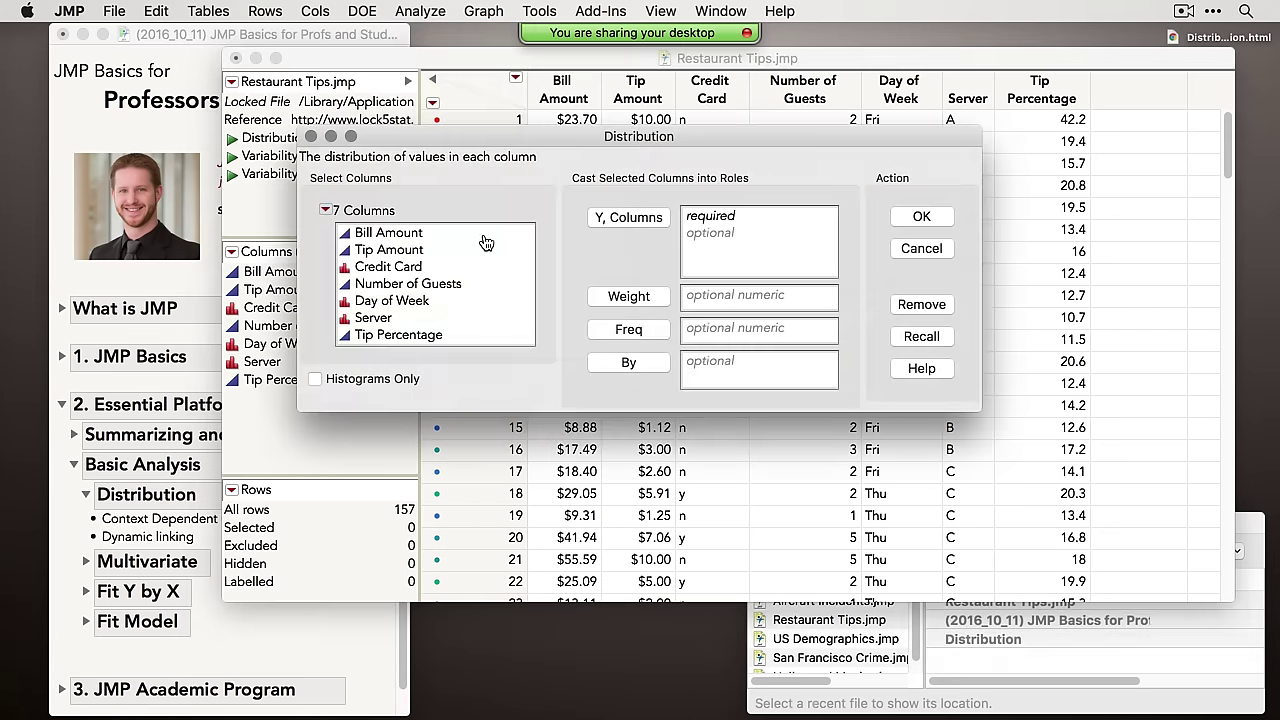
drag(430, 250, 432, 268)
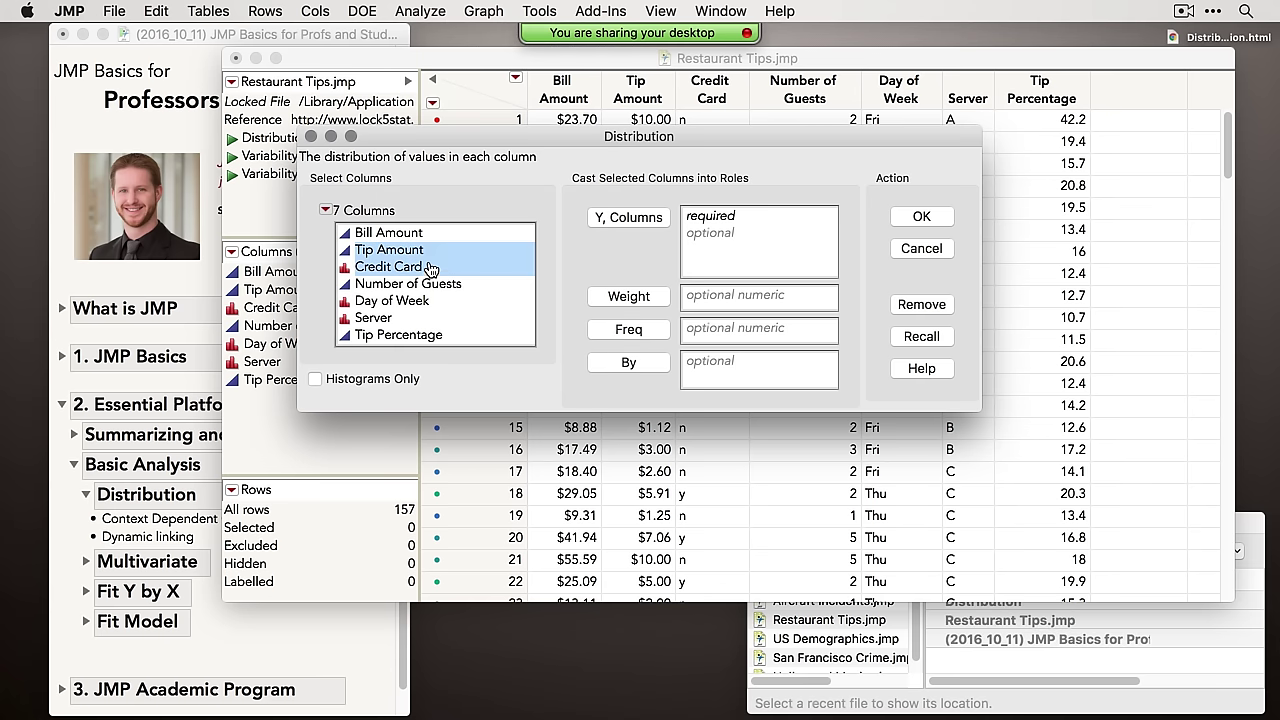
click(621, 220)
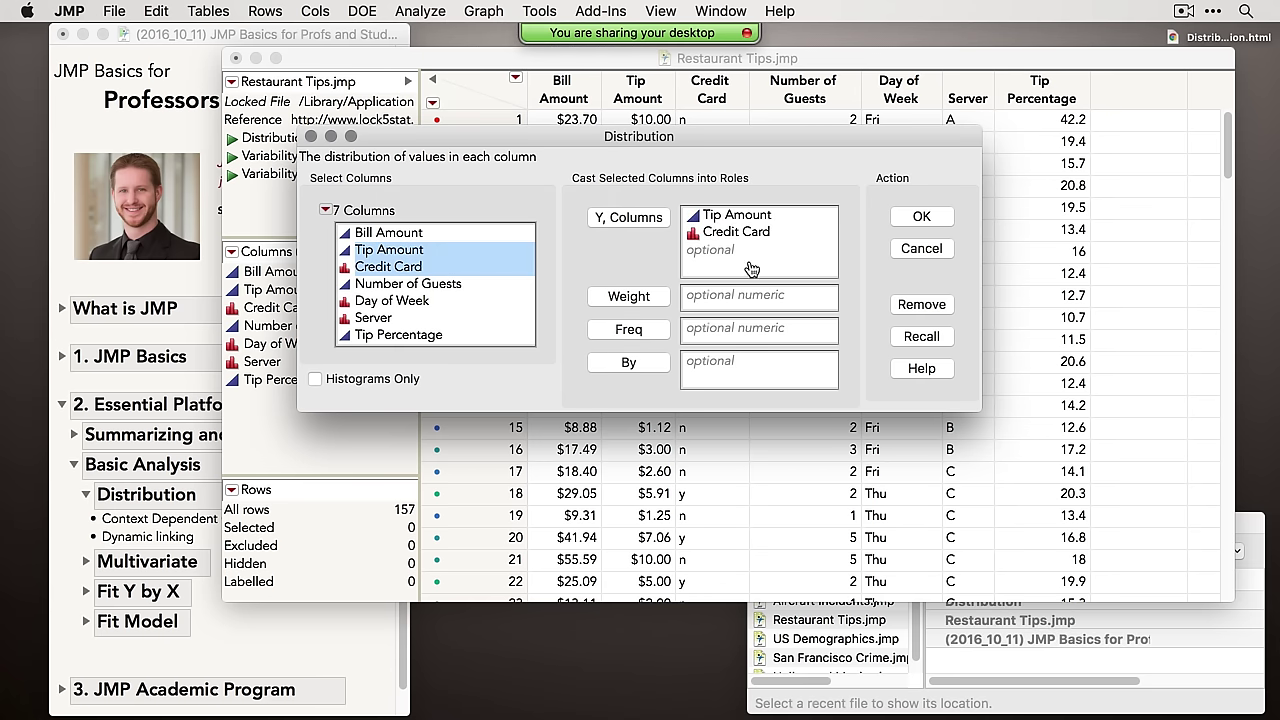
click(926, 218)
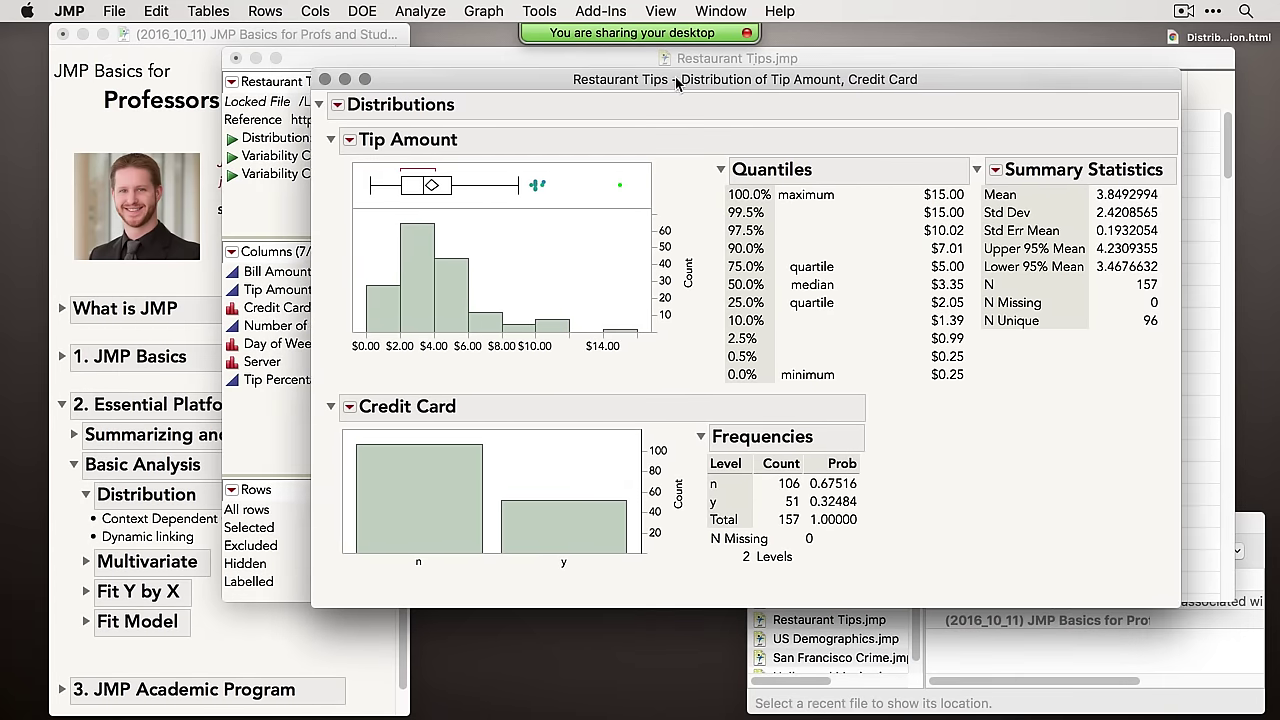
Select bars of the Tip Amount histogram and its box plot outliers, and check the row behind the farthest outlier
click(491, 318)
mouse_move(495, 292)
mouse_down()
mouse_move(462, 328)
mouse_move(514, 277)
mouse_up()
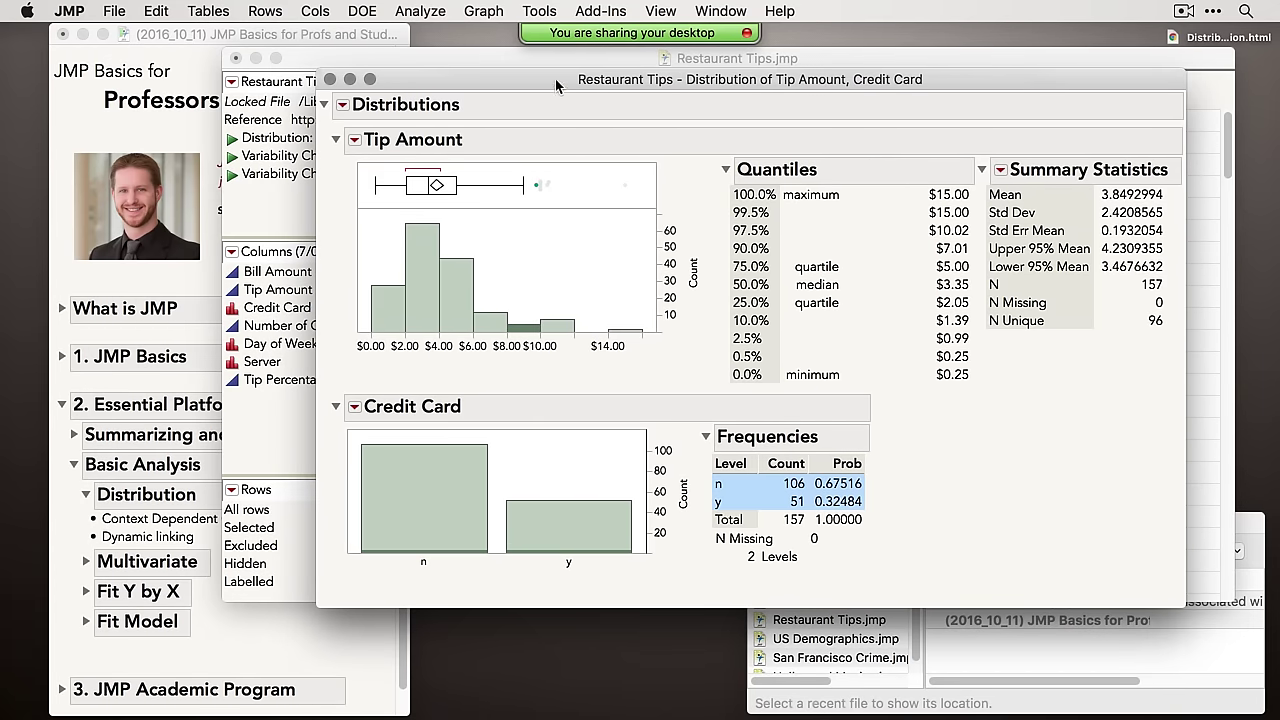
drag(556, 80, 540, 77)
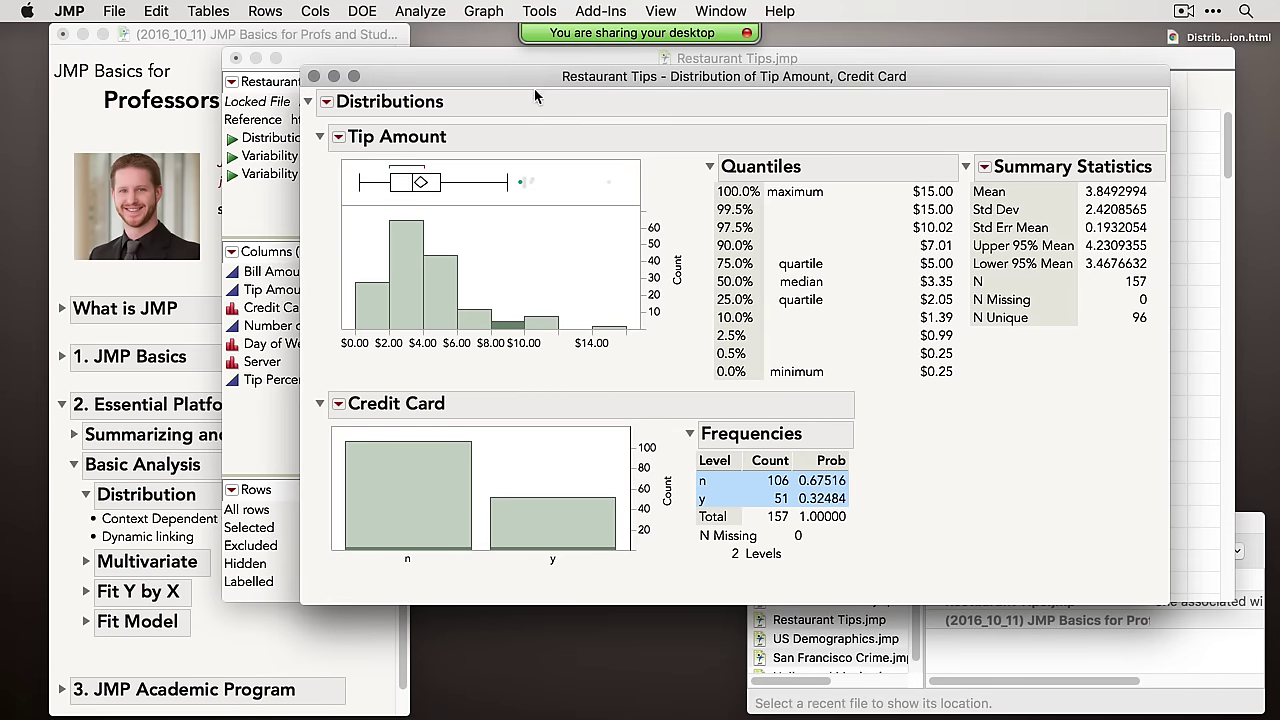
drag(512, 174, 636, 204)
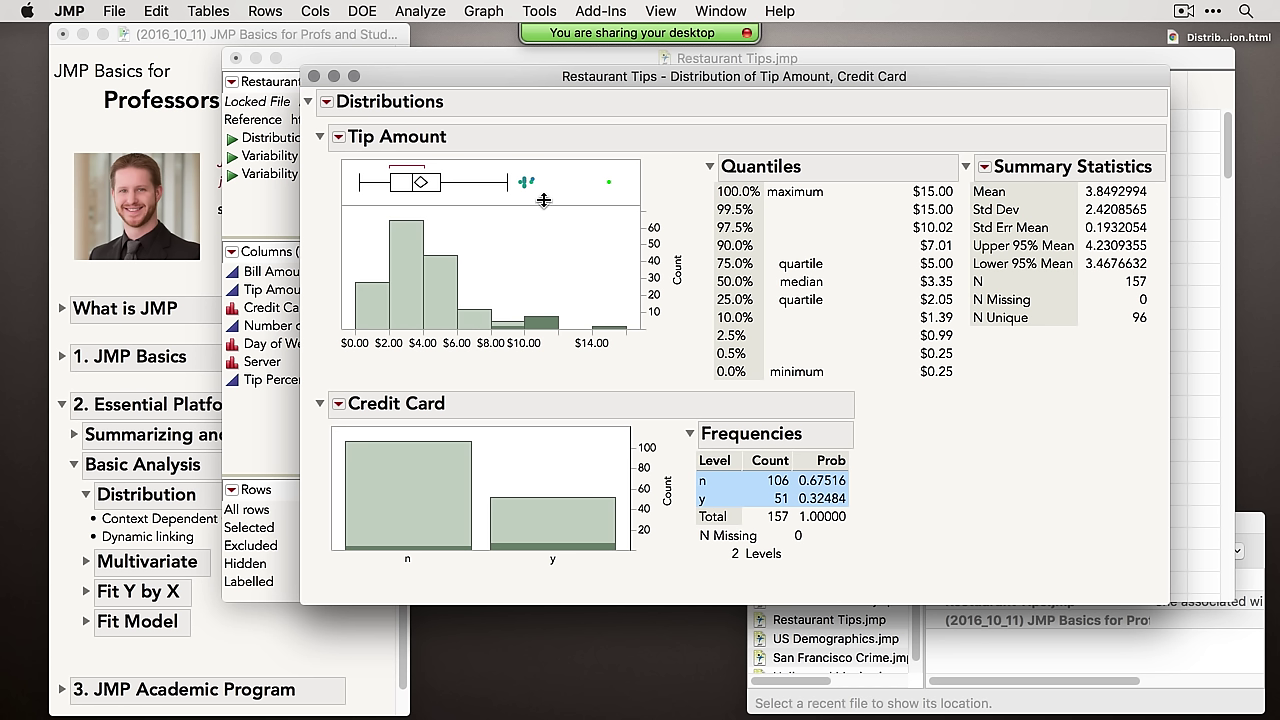
click(570, 190)
click(606, 185)
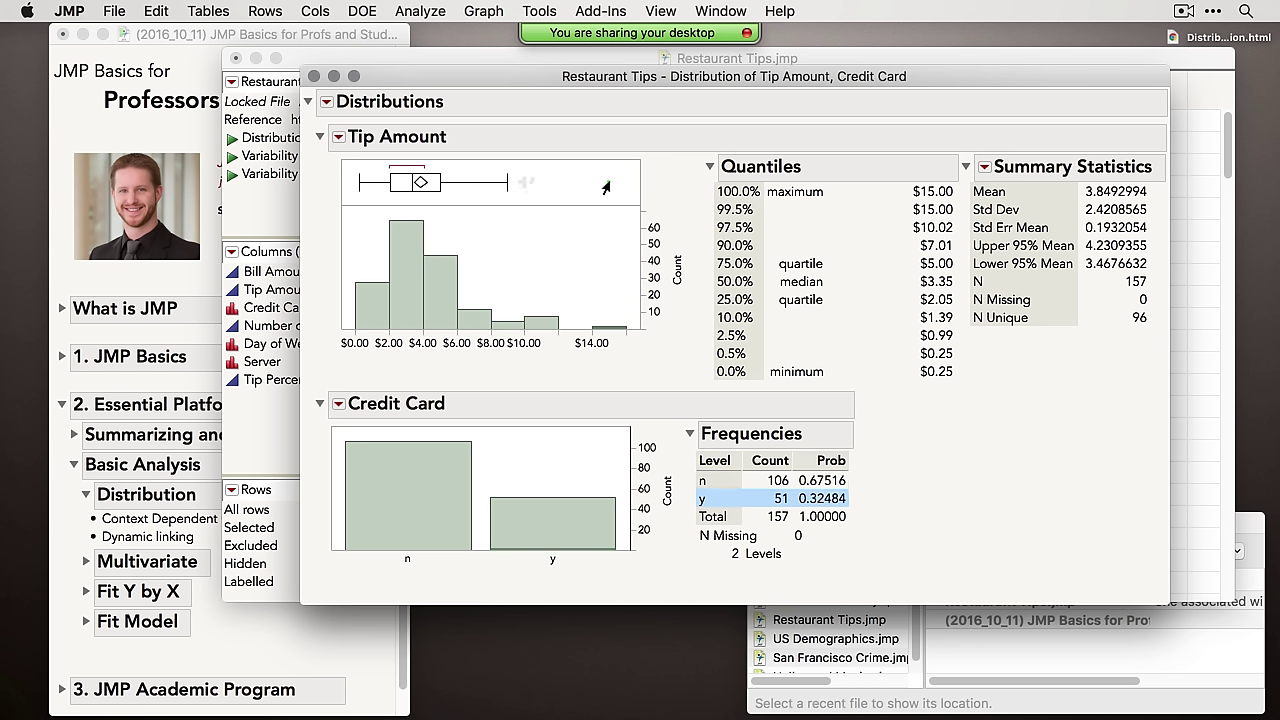
mouse_move(605, 187)
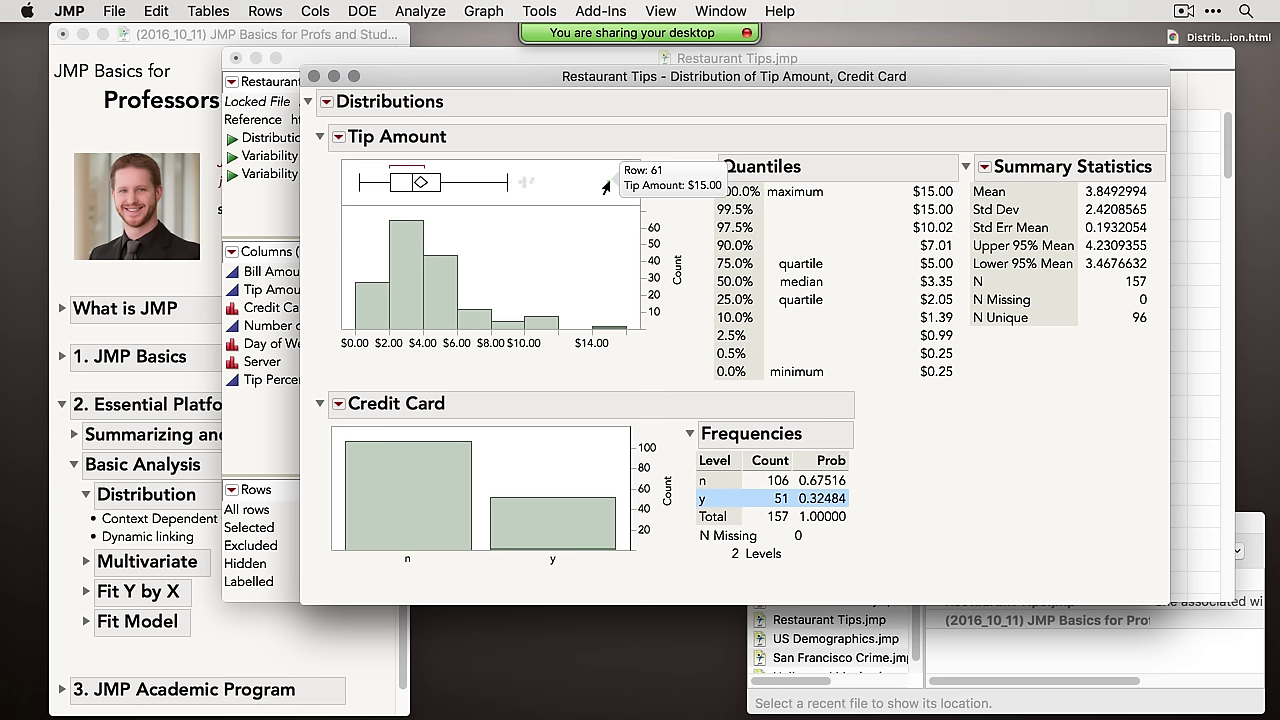
Look over the row options for the farthest Tip Amount outlier, including Row Markers, and clear the point selection
right_click(609, 185)
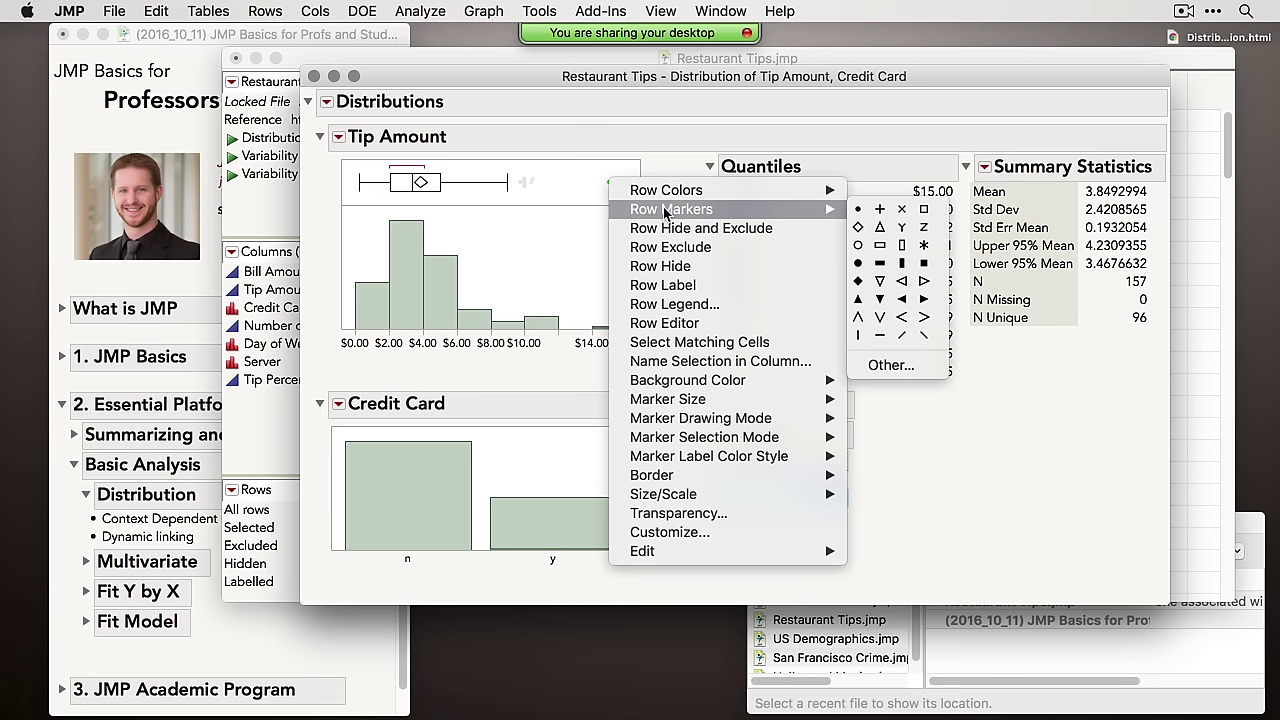
click(577, 193)
click(577, 193)
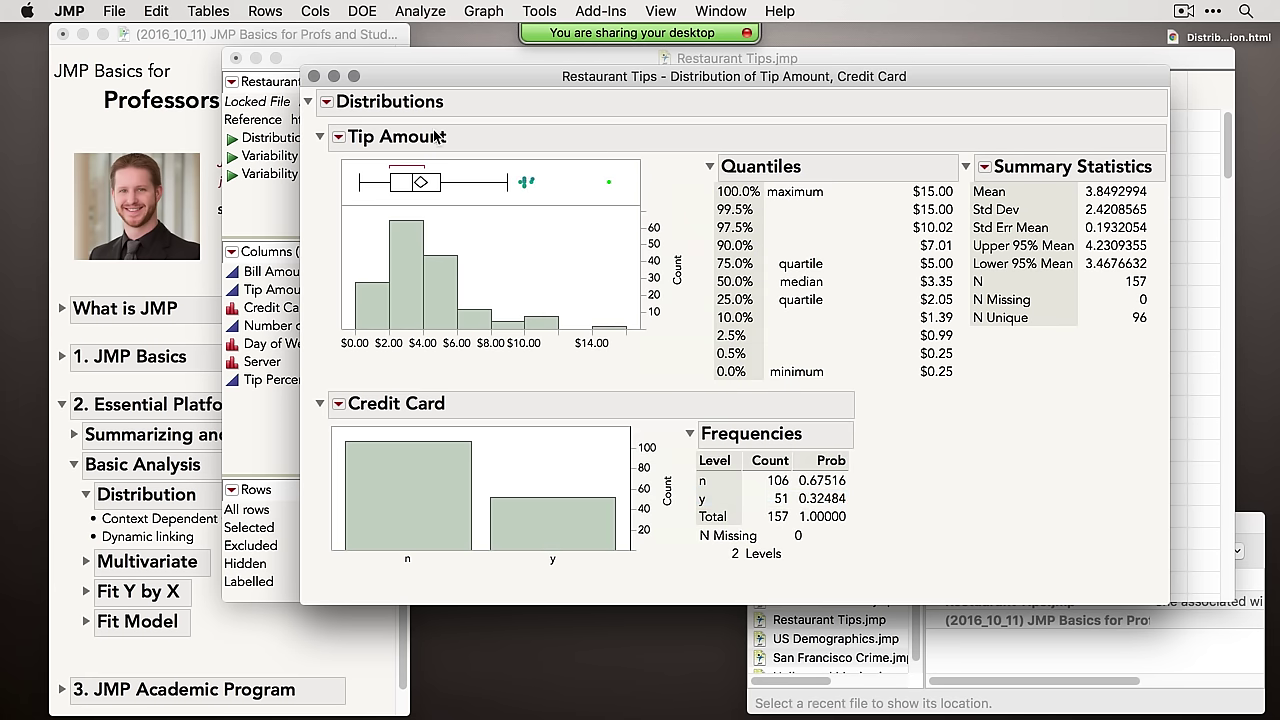
Look over the analysis options for Tip Amount, including the distributions offered under Continuous Fit
click(339, 139)
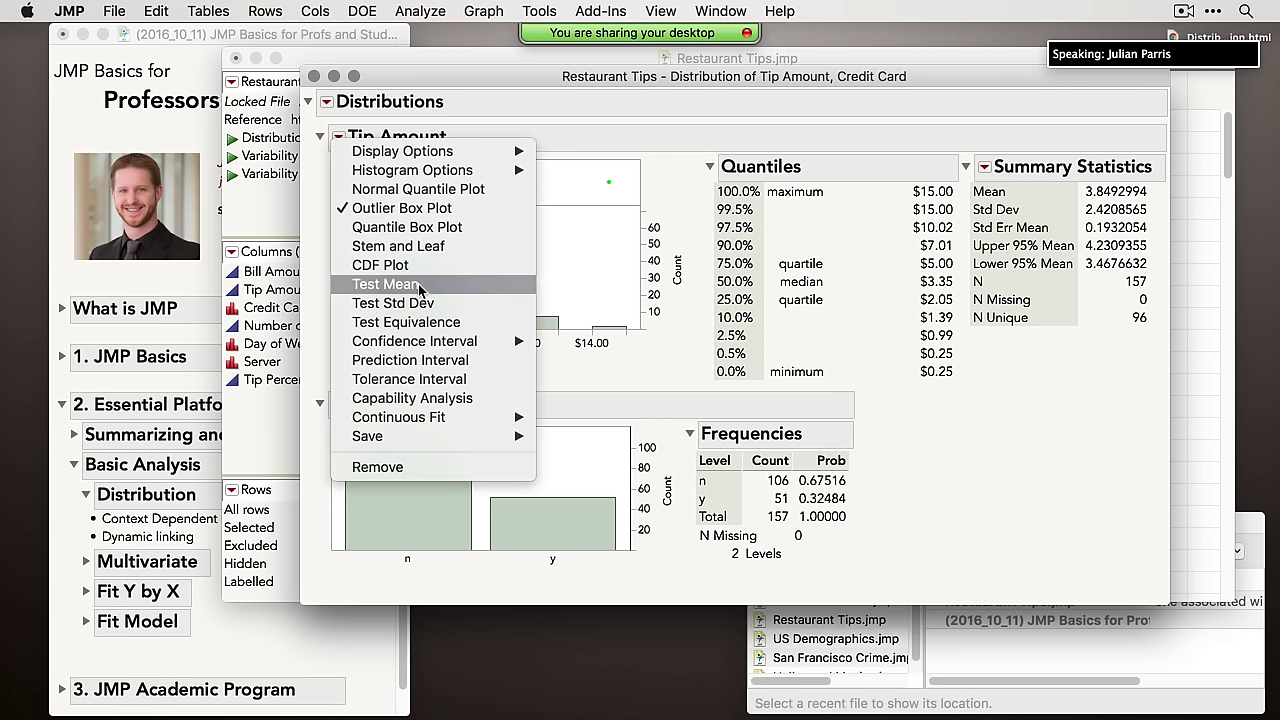
mouse_move(447, 424)
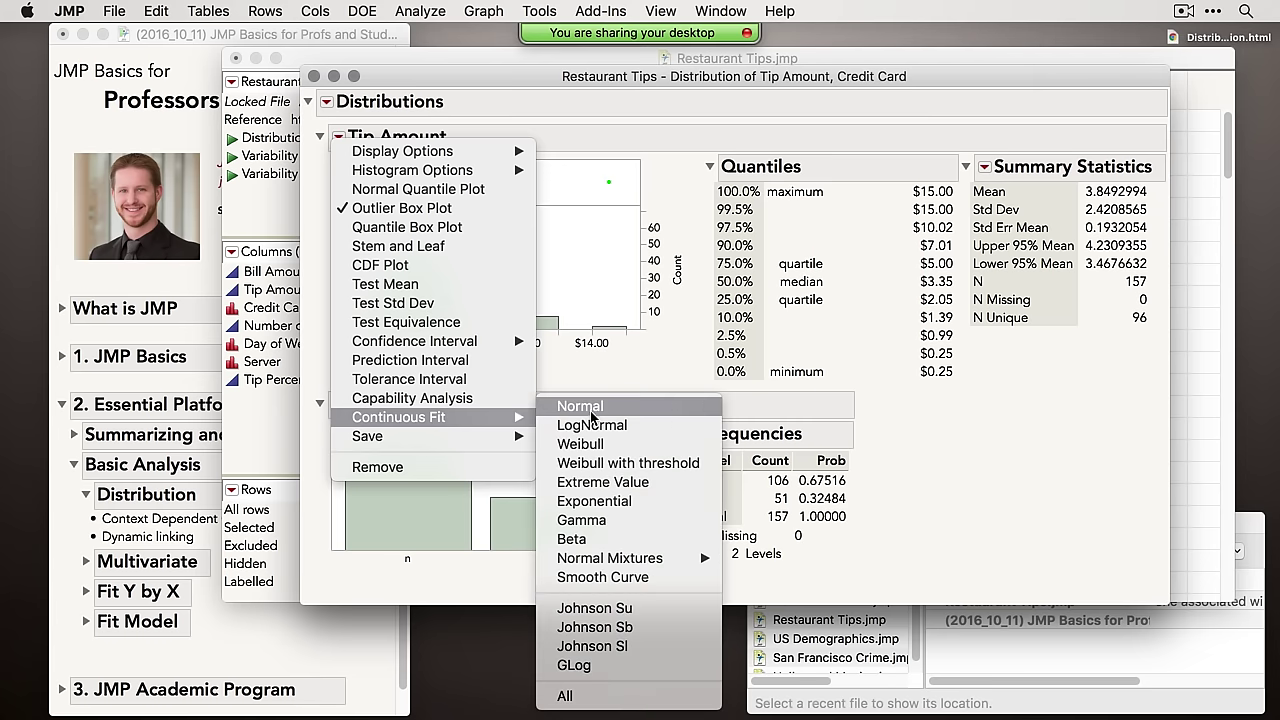
click(585, 267)
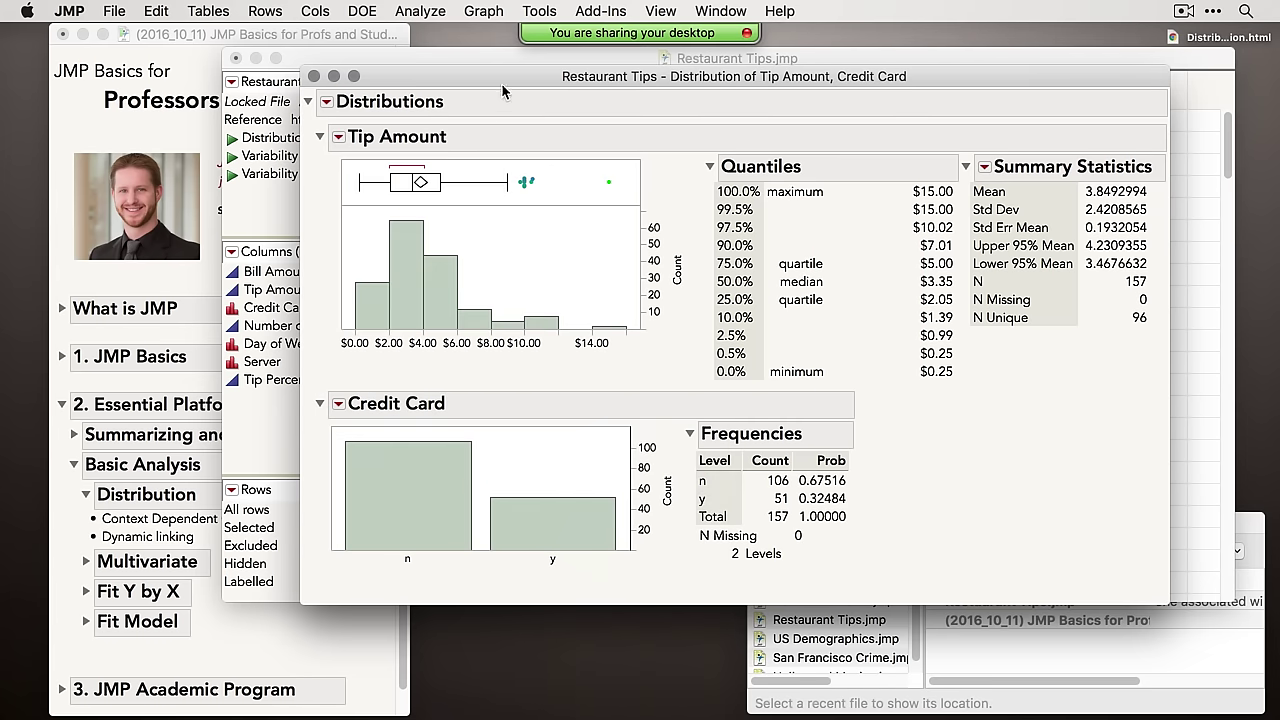
Close the Distribution report and collapse the Distribution topic in the journal outline
click(313, 77)
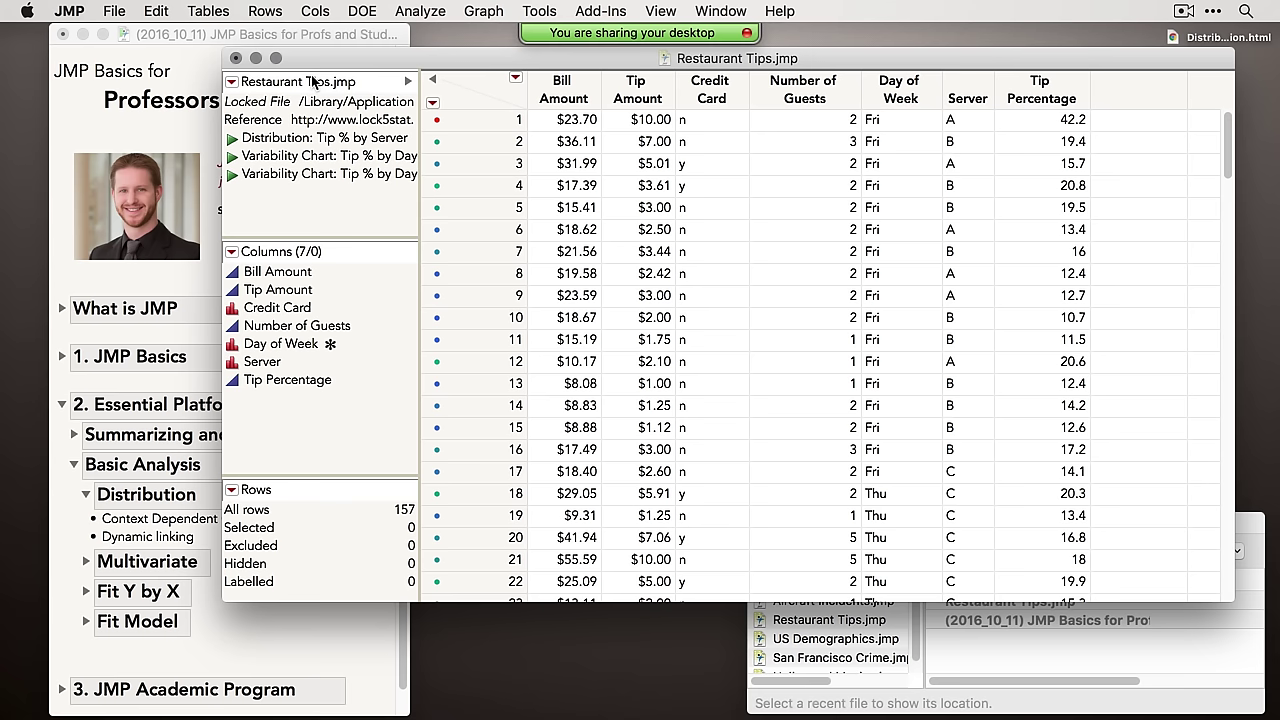
click(97, 503)
click(96, 498)
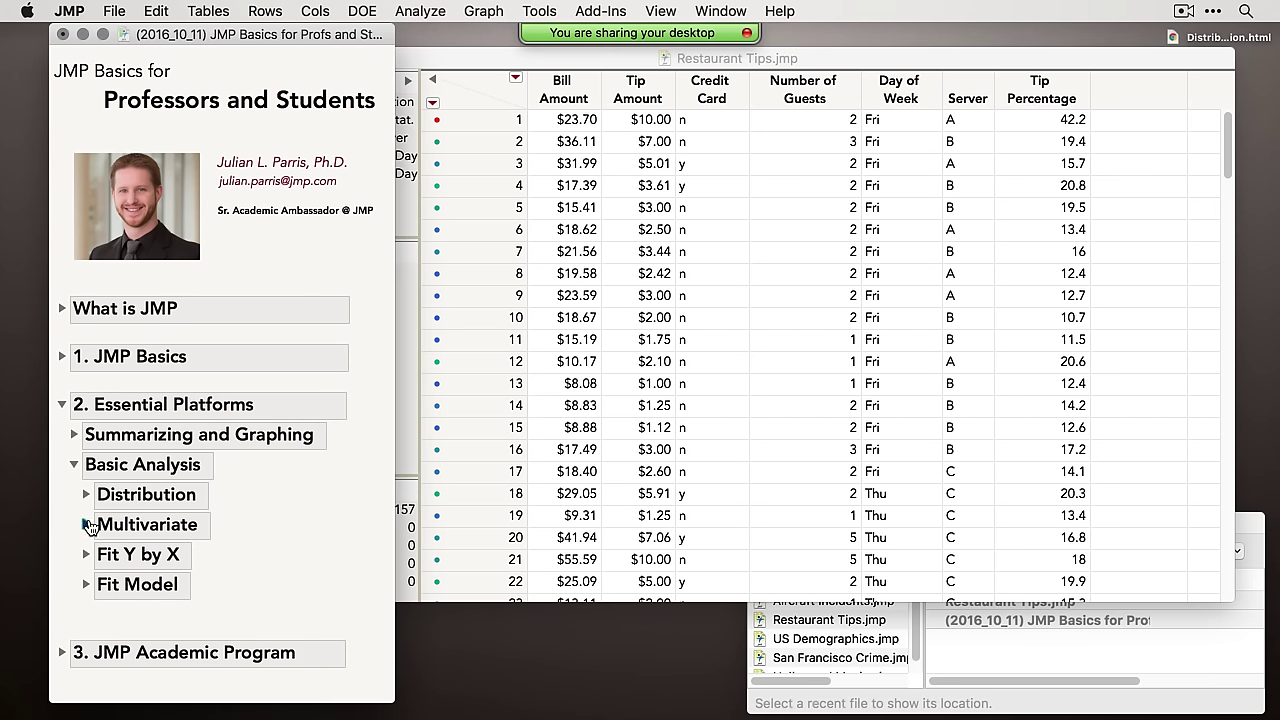
Expand the Multivariate topic in the journal and open its Body Measurements sample data
click(87, 525)
scroll(316, 516, down, 5)
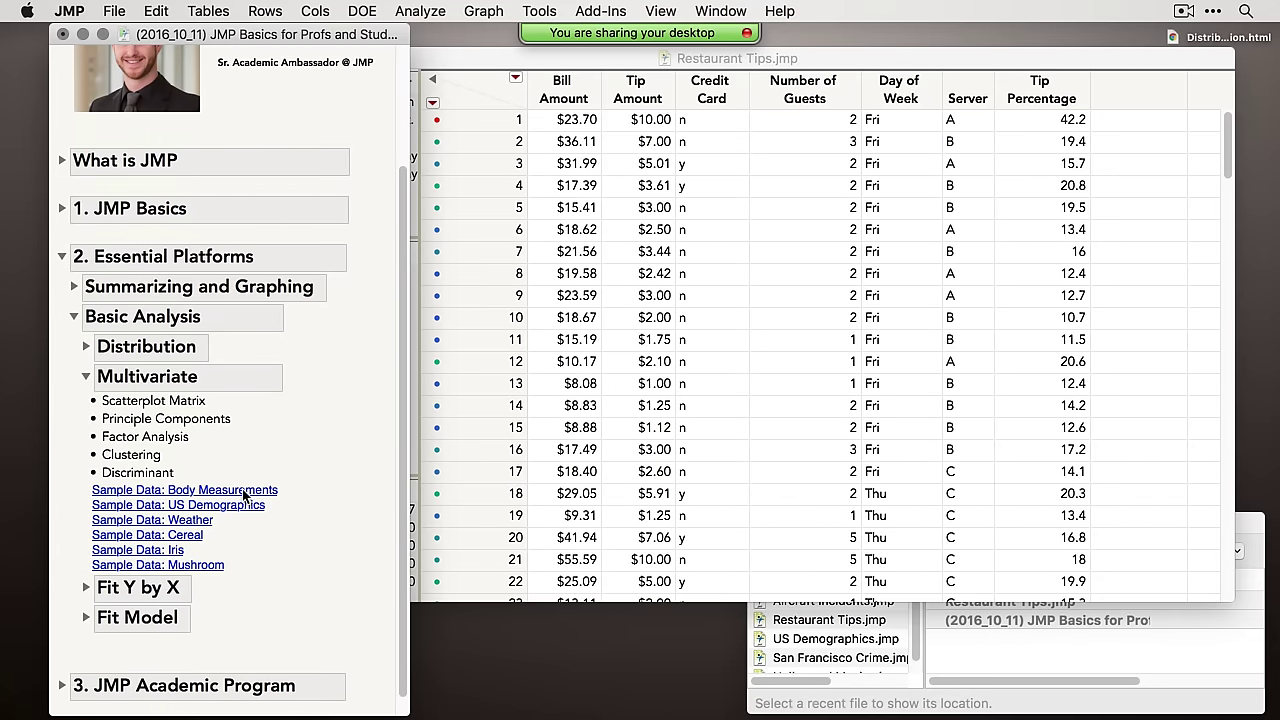
click(245, 488)
drag(445, 42, 529, 76)
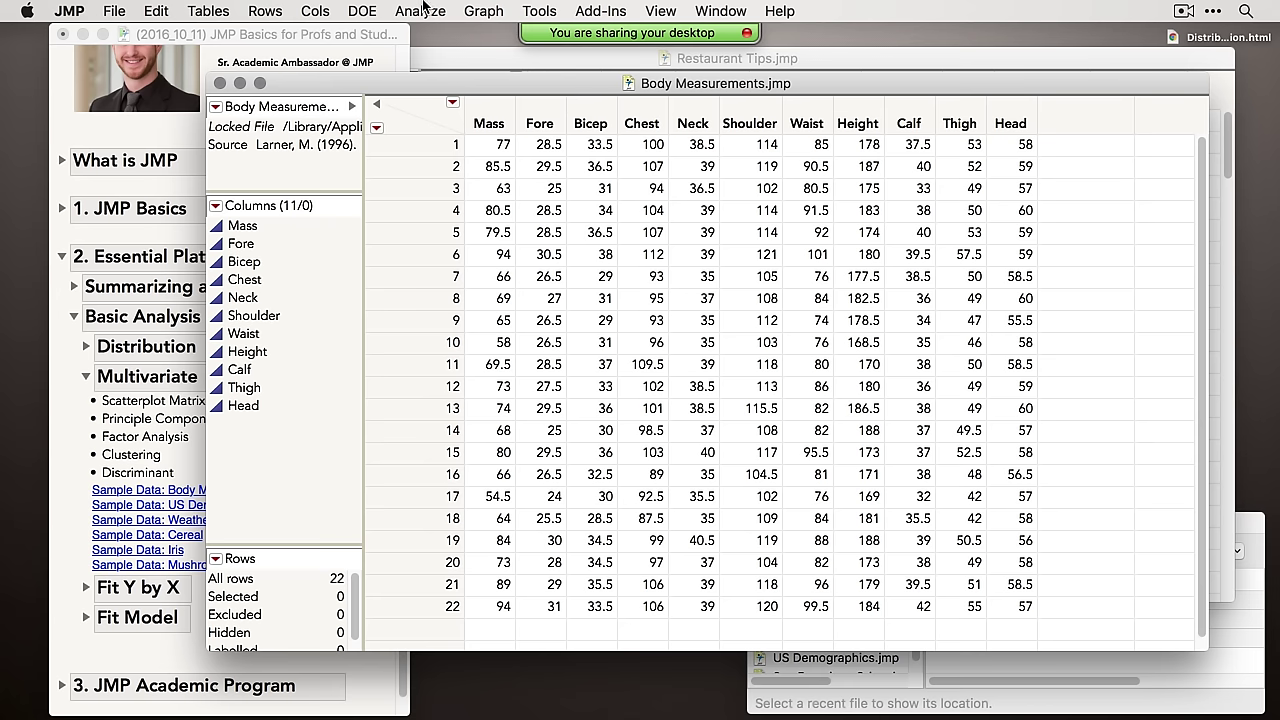
Run a Multivariate analysis with all 11 body measurement columns, Mass through Head, as the Y columns
click(423, 9)
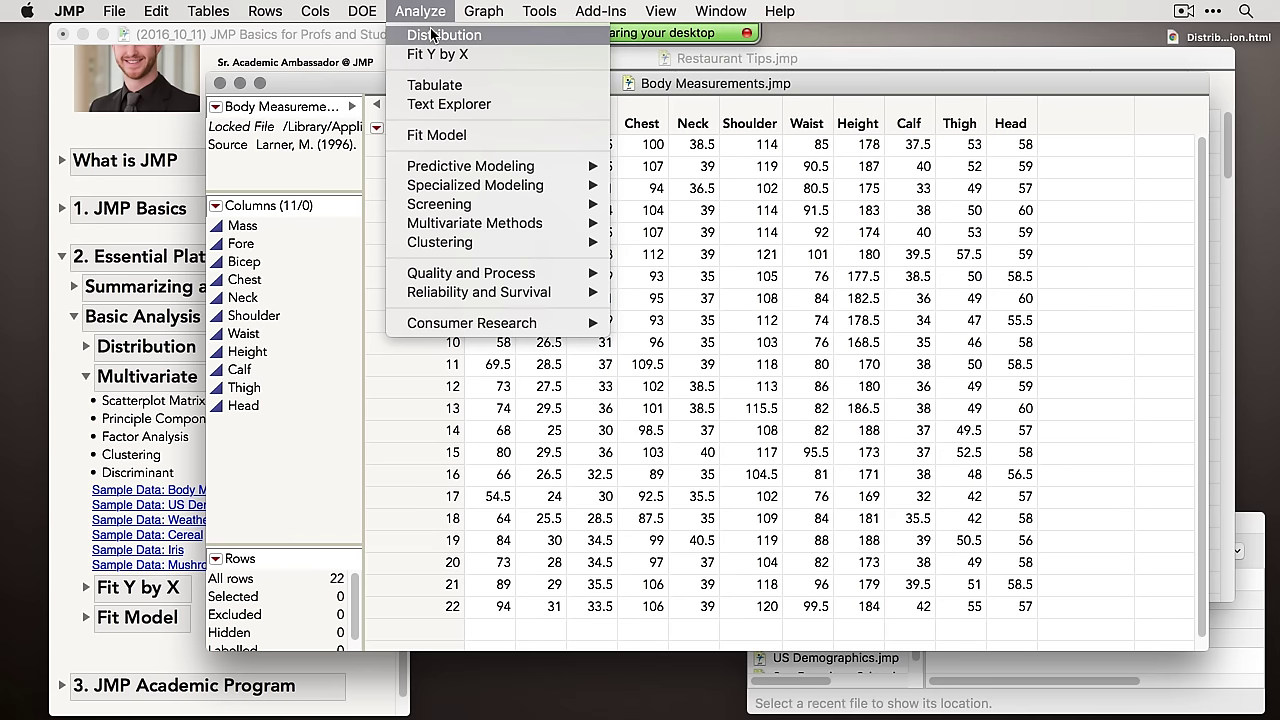
mouse_move(466, 227)
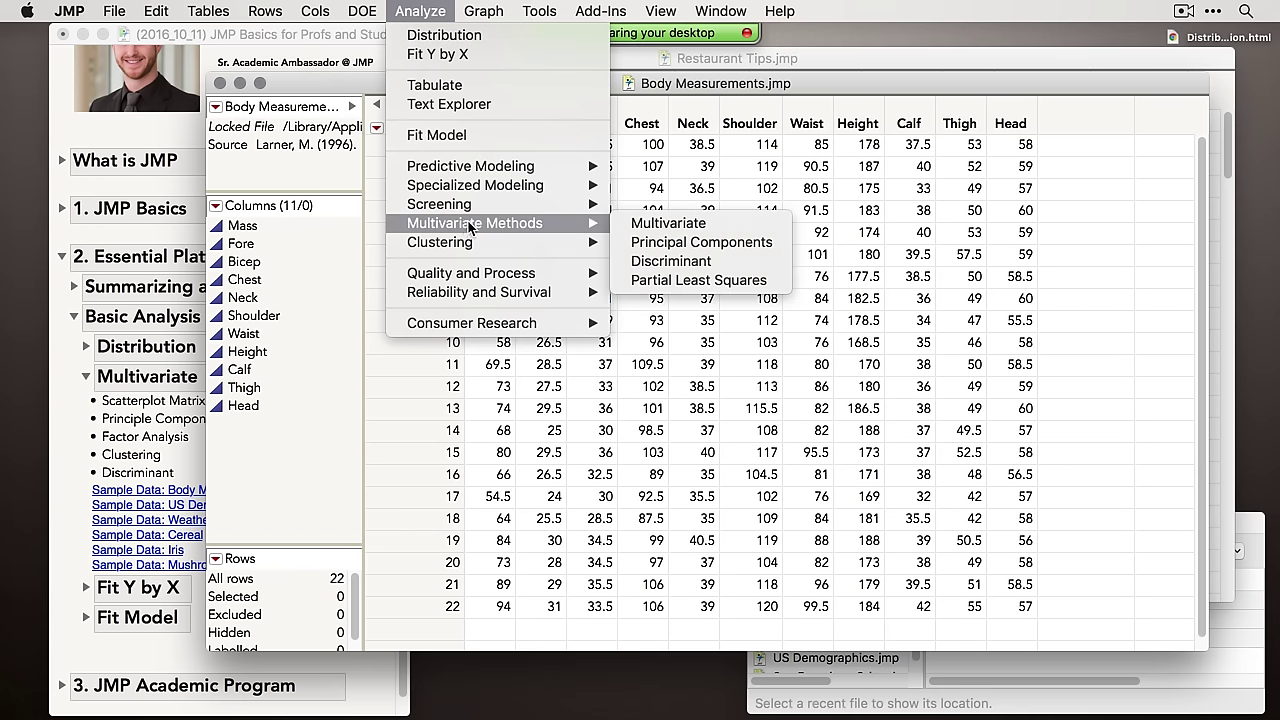
click(671, 233)
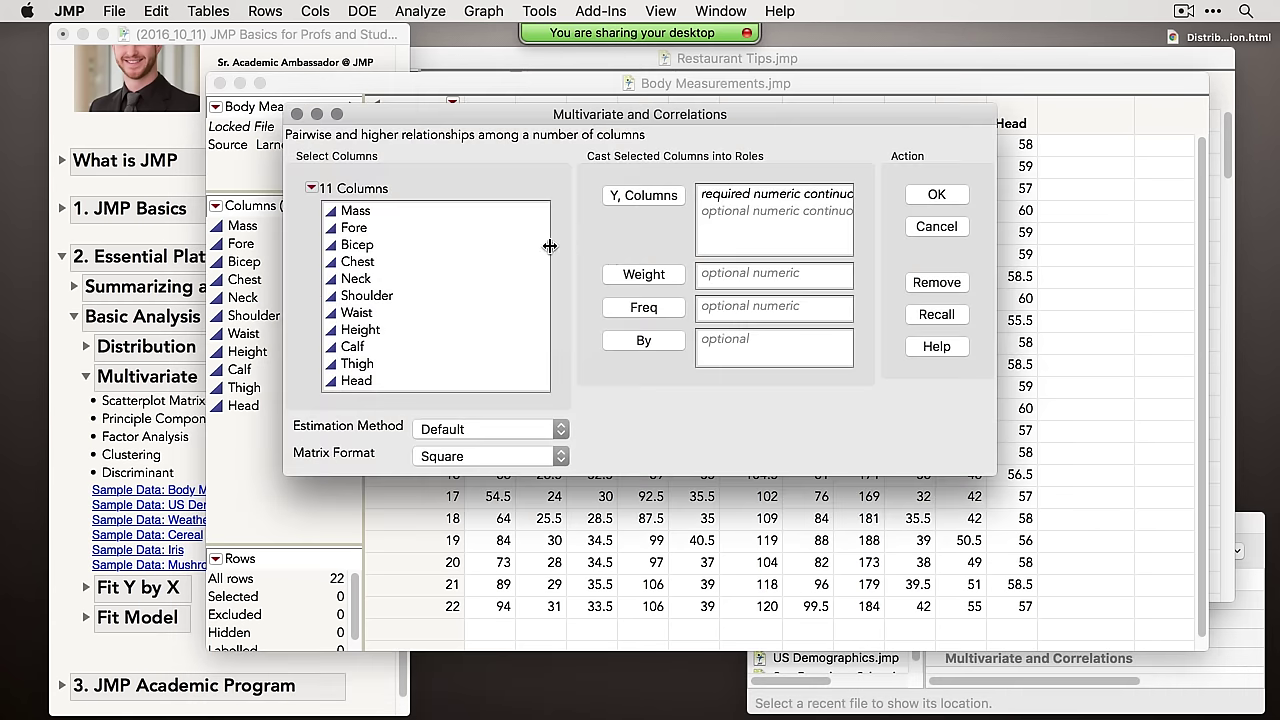
drag(380, 212, 400, 415)
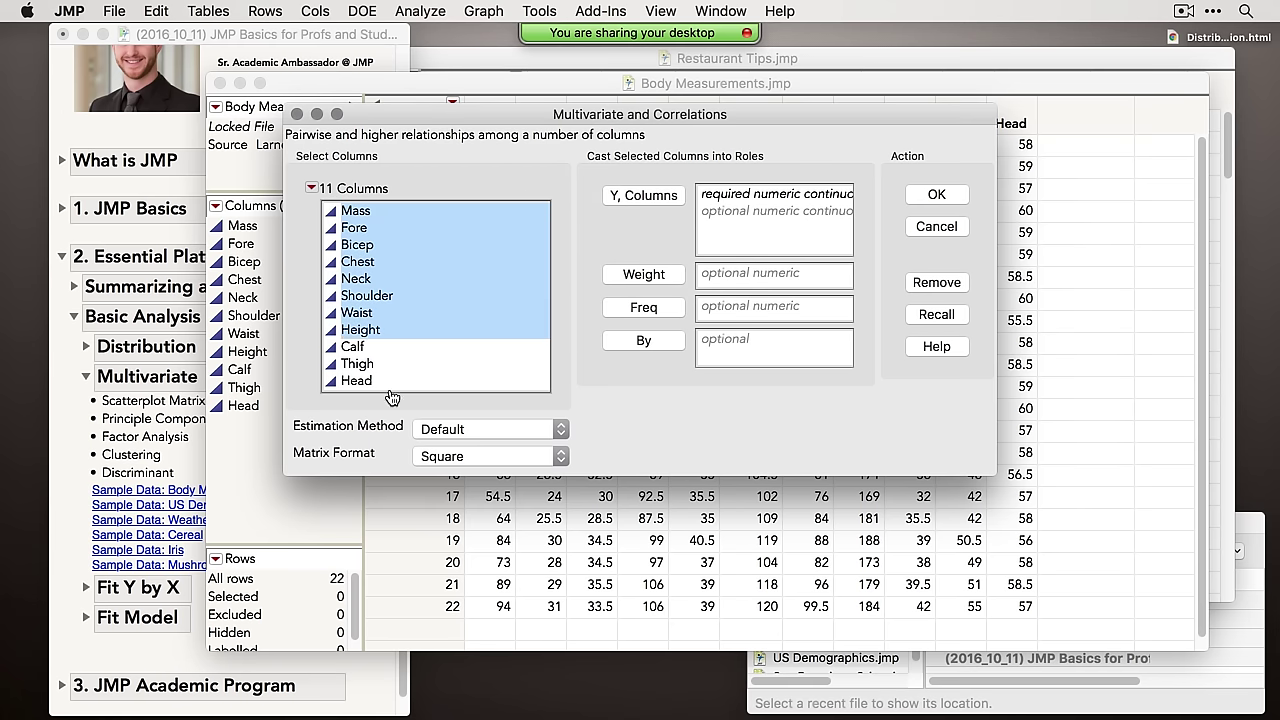
click(645, 198)
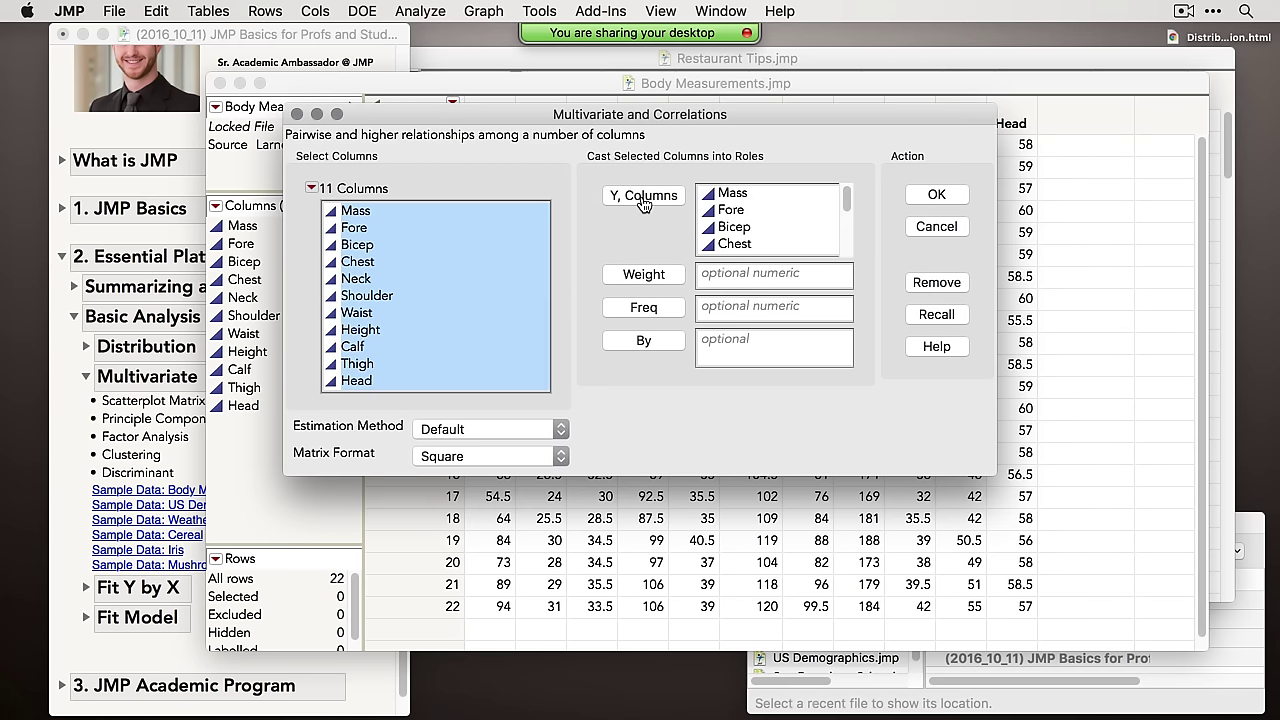
click(944, 194)
drag(450, 42, 479, 42)
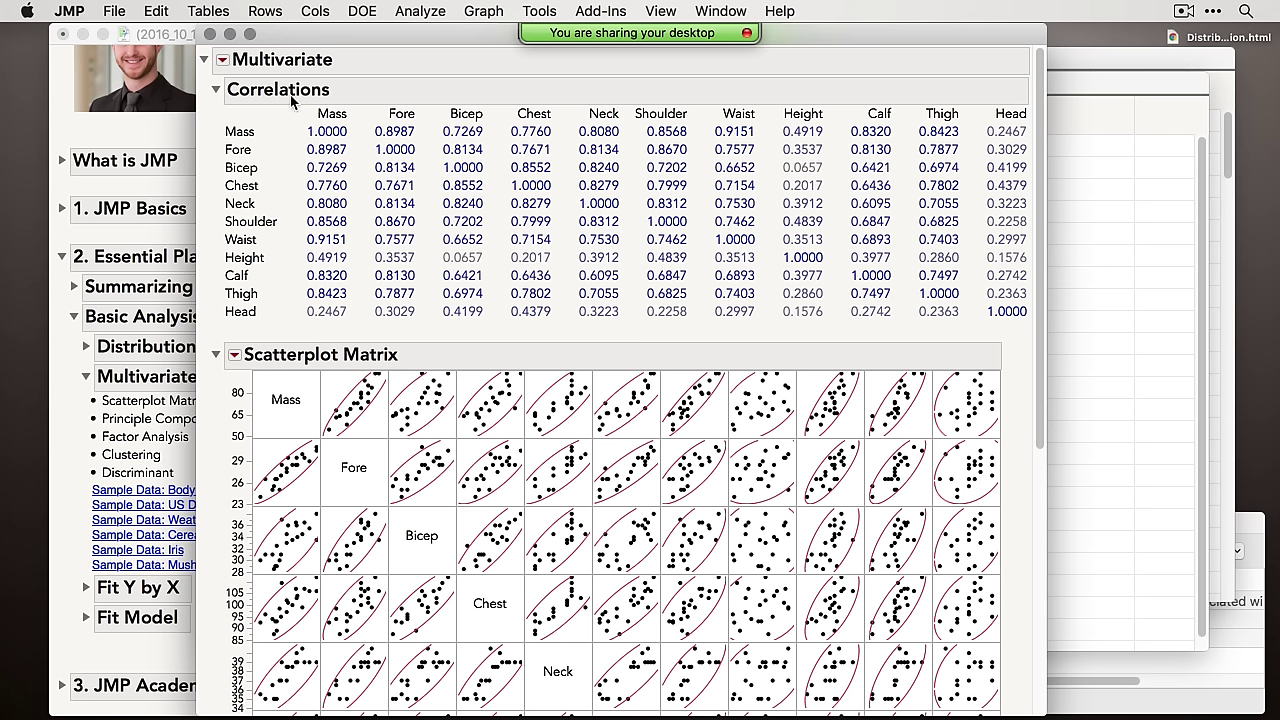
Collapse the Correlations table in the Multivariate report and examine the scatterplot matrix of the body measurements
click(216, 90)
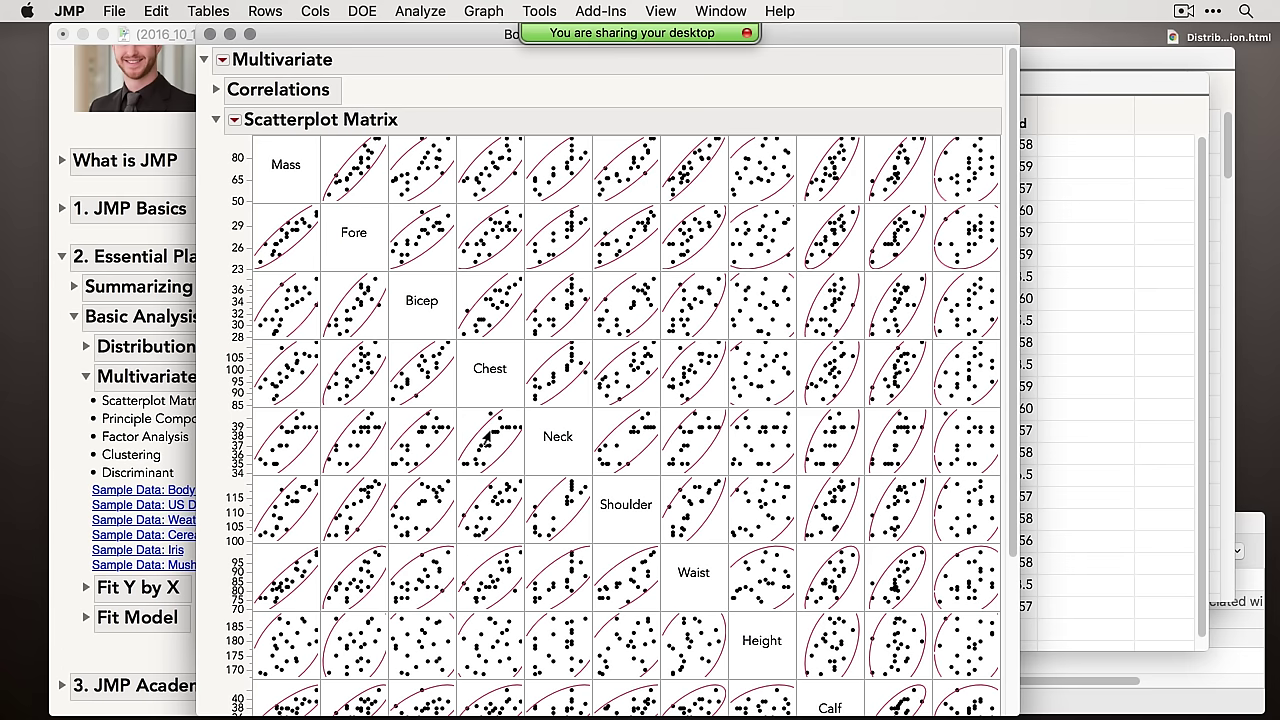
drag(1012, 336, 1020, 366)
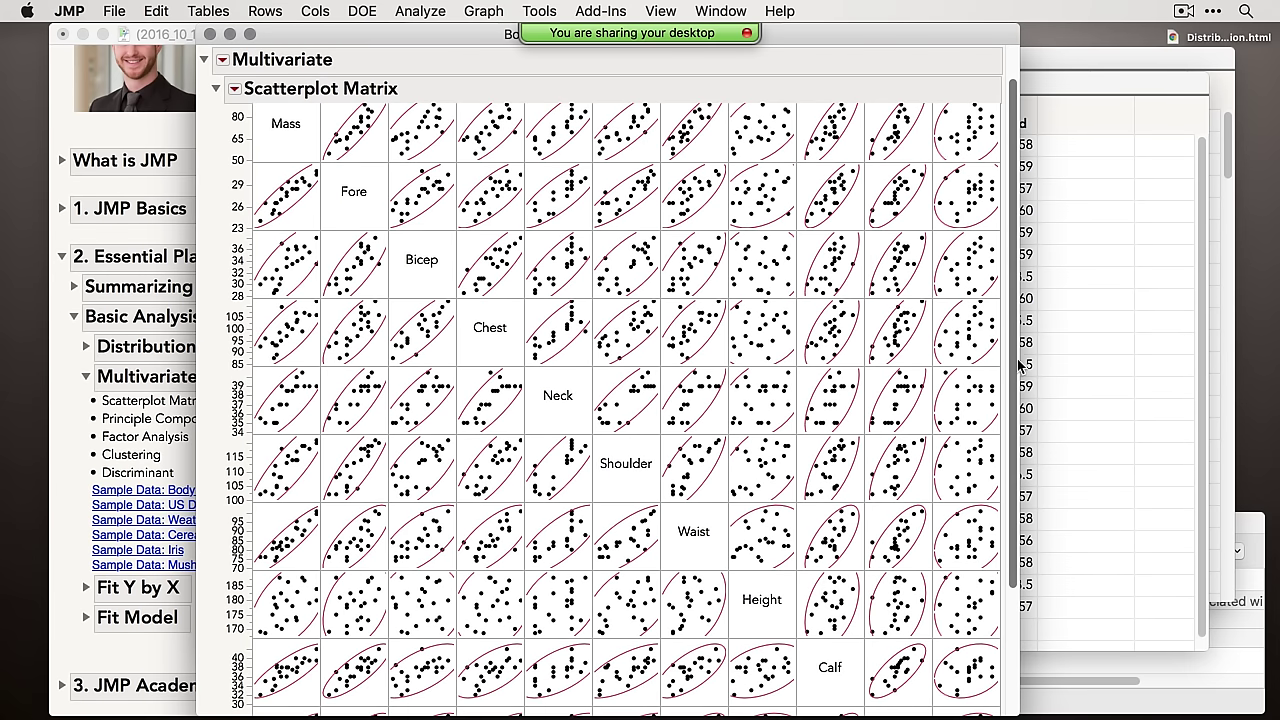
scroll(1025, 365, down, 2)
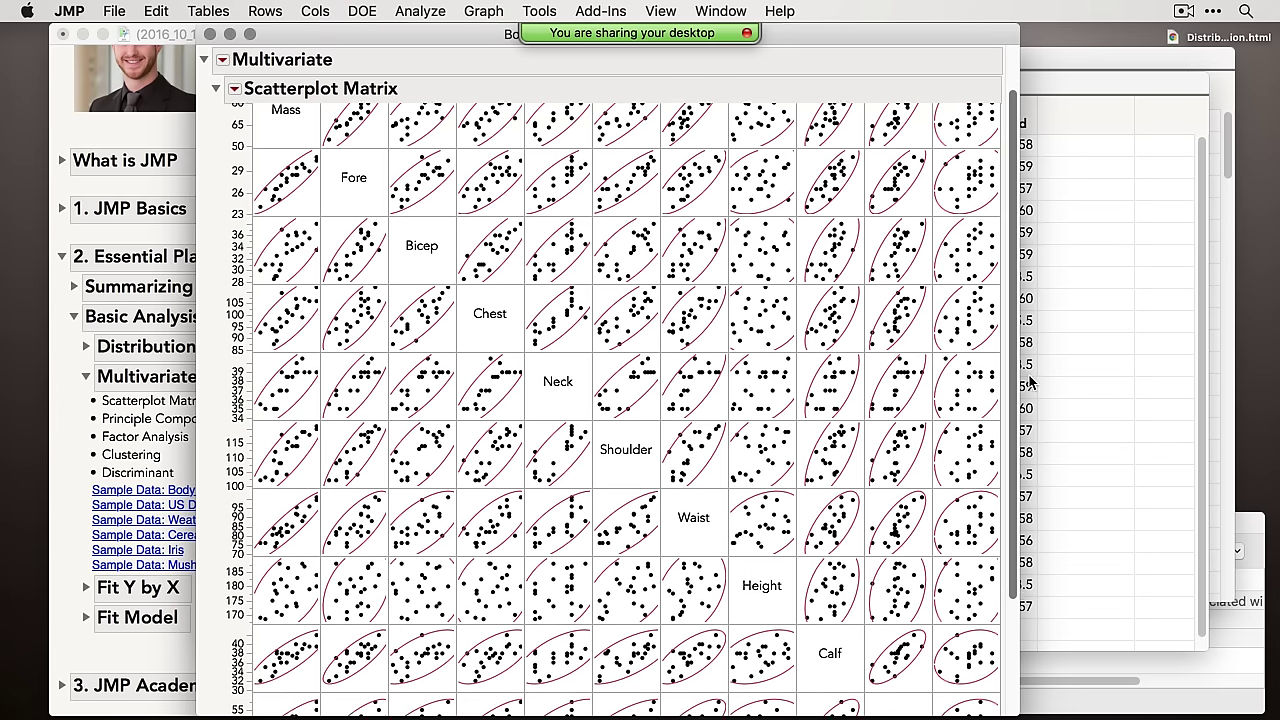
scroll(1035, 368, up, 4)
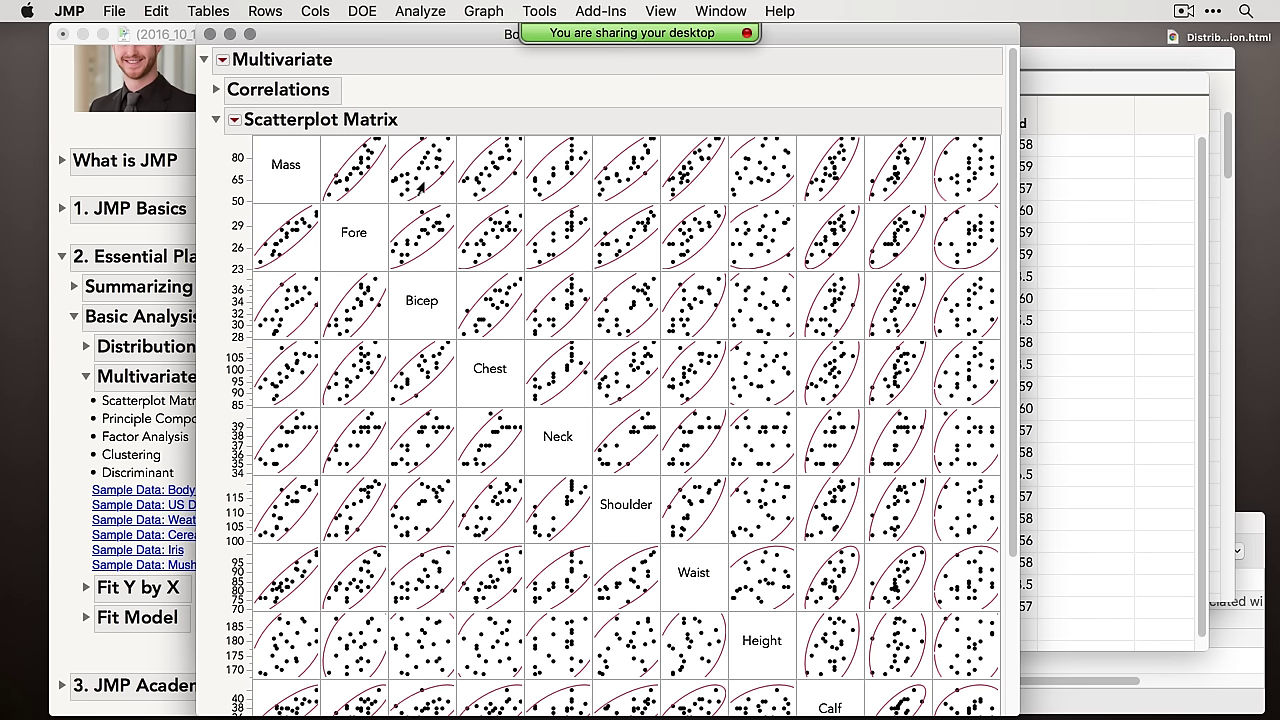
Show the correlation values on the scatterplot matrix and turn them back off
click(235, 120)
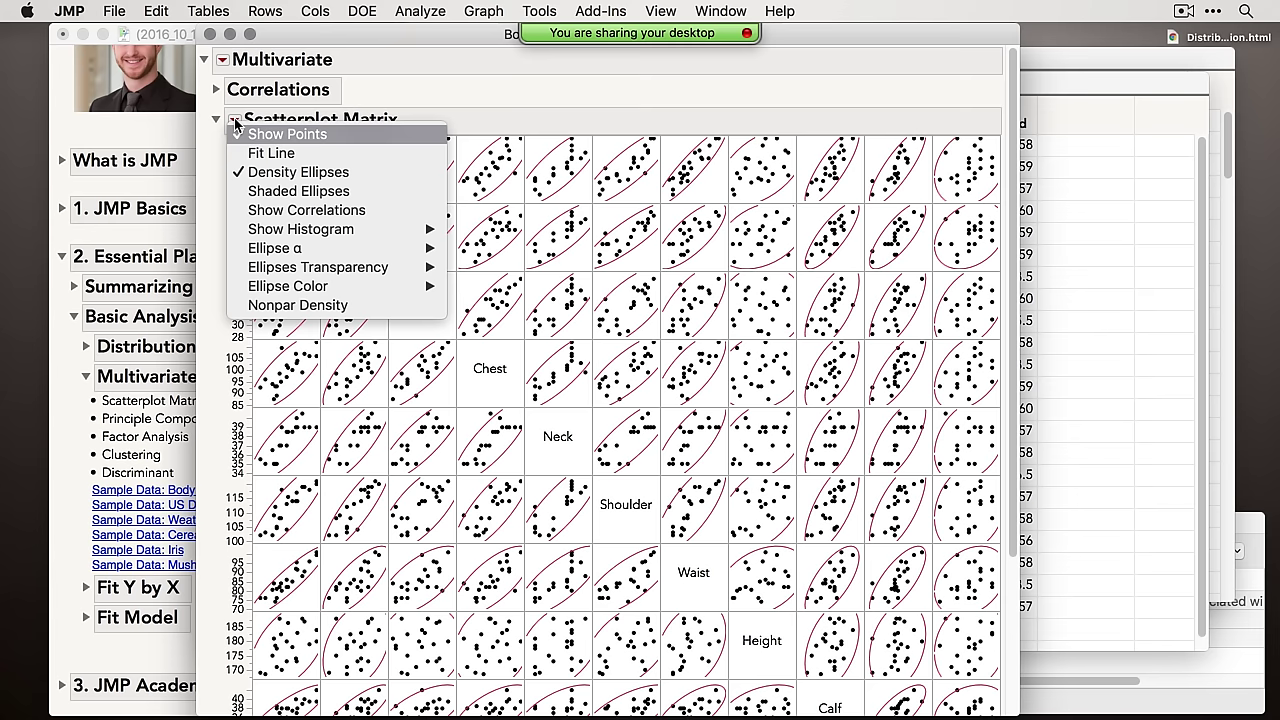
click(301, 211)
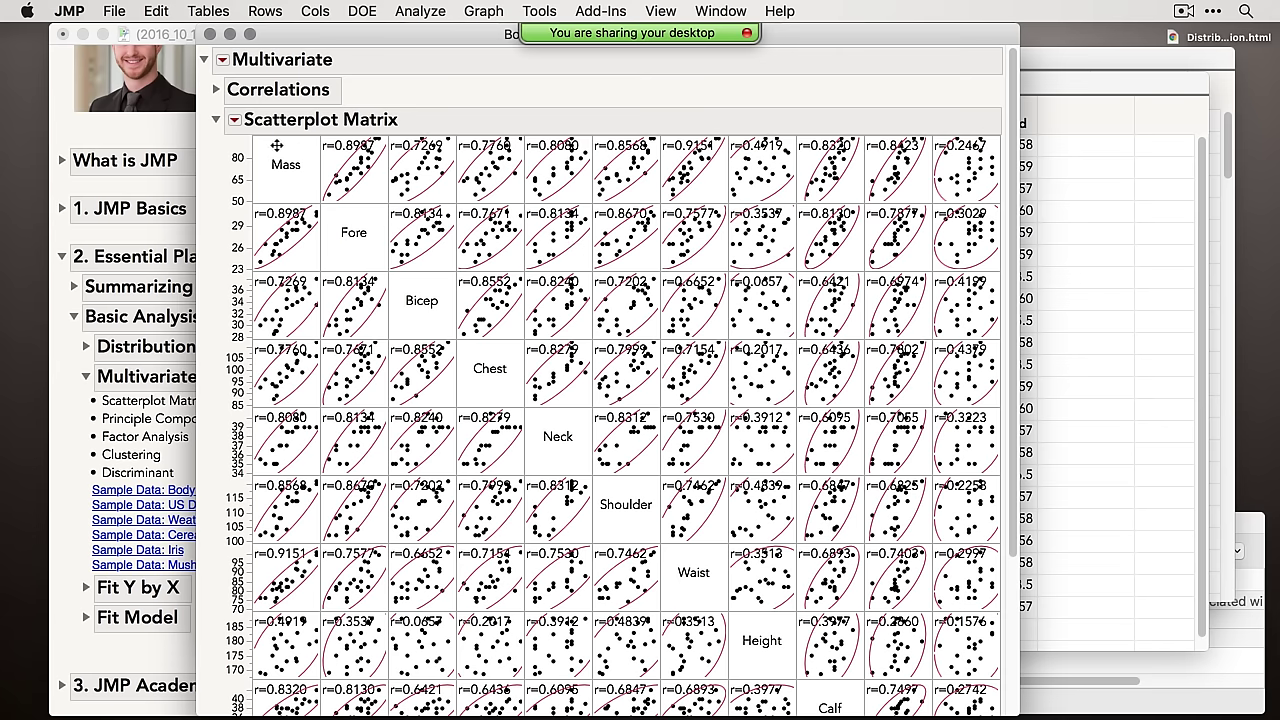
click(233, 120)
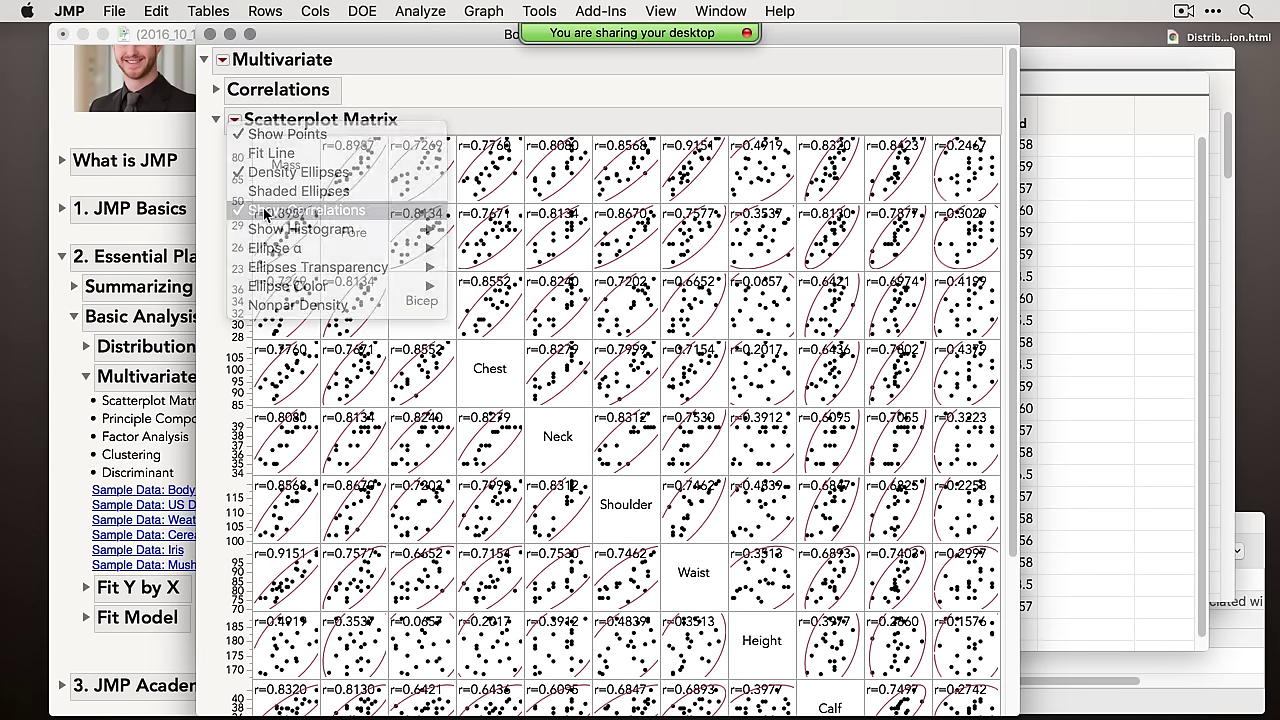
click(300, 210)
Add fit lines to the plots in the body measurements scatterplot matrix
click(233, 120)
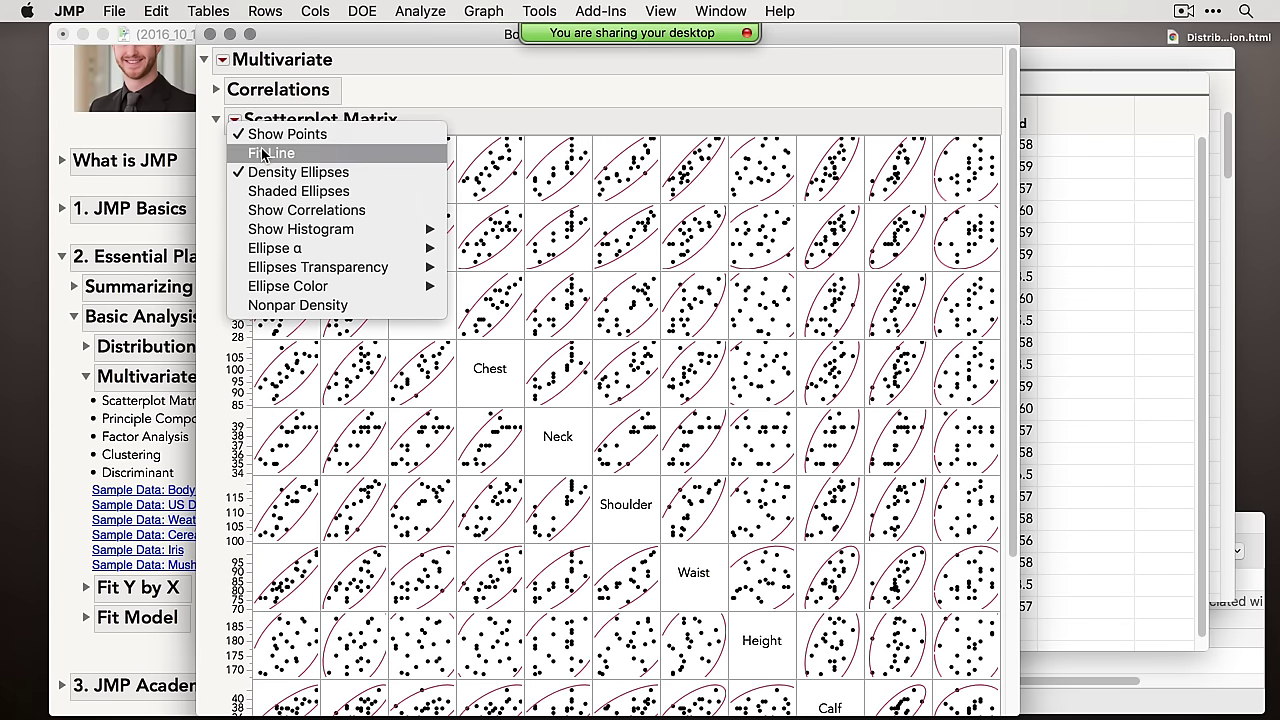
click(262, 152)
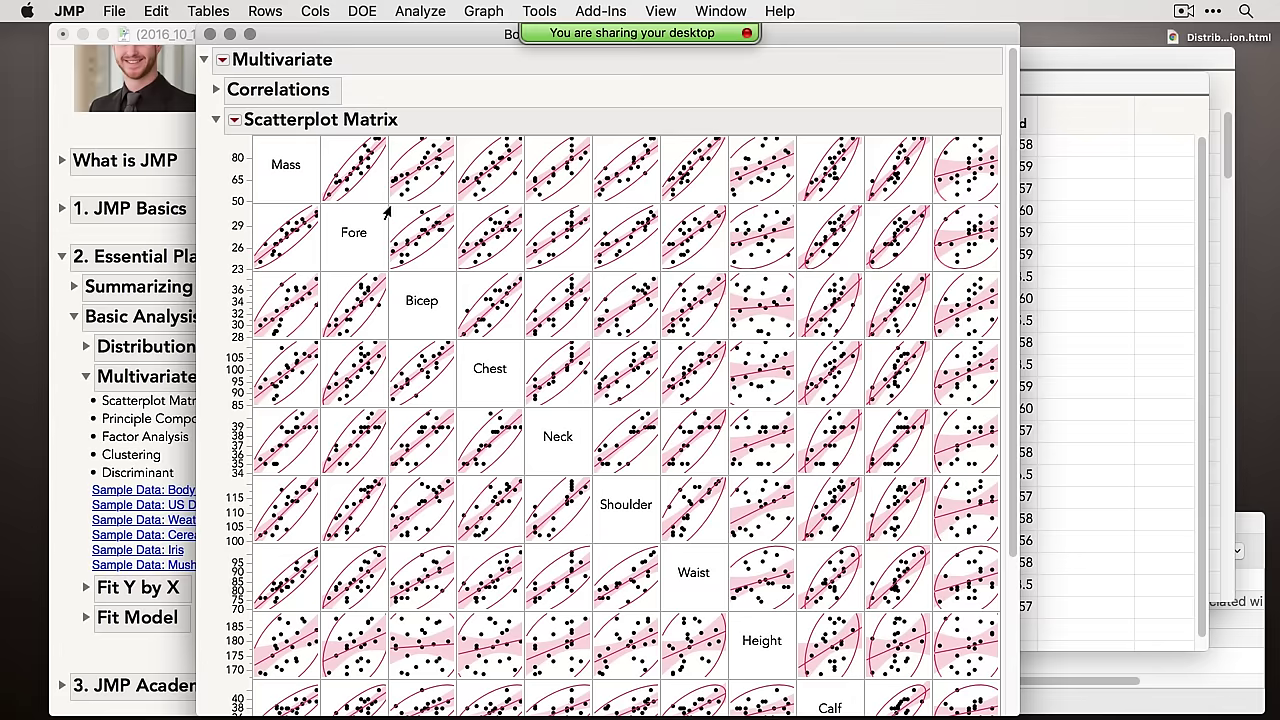
Add an Ellipsoid 3D Plot of Mass, Fore and Bicep to the Multivariate report and rotate it
click(222, 60)
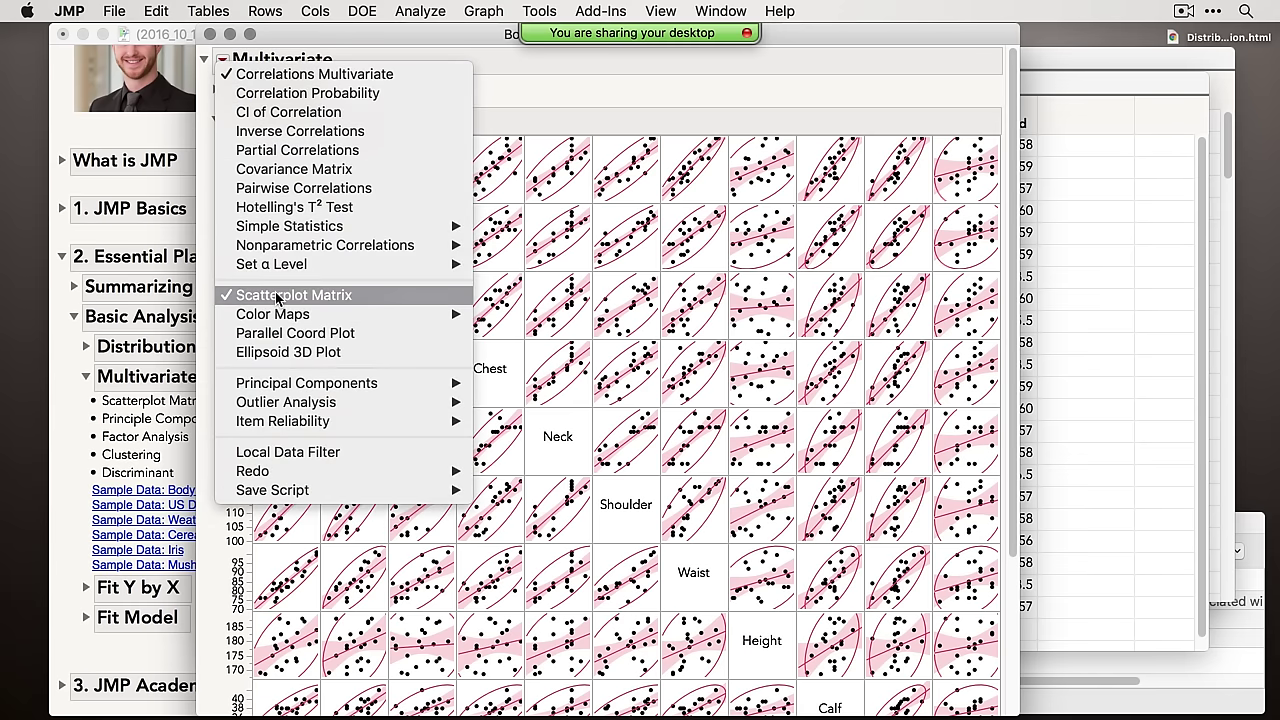
mouse_move(401, 386)
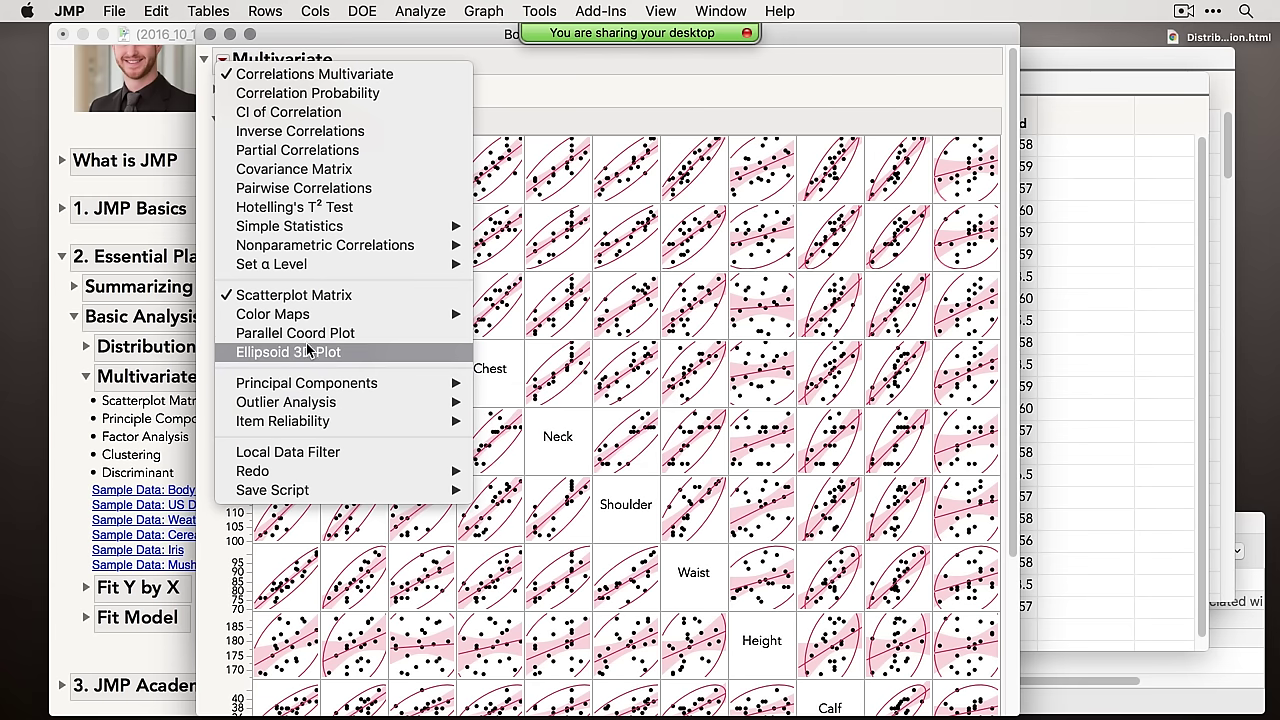
click(268, 352)
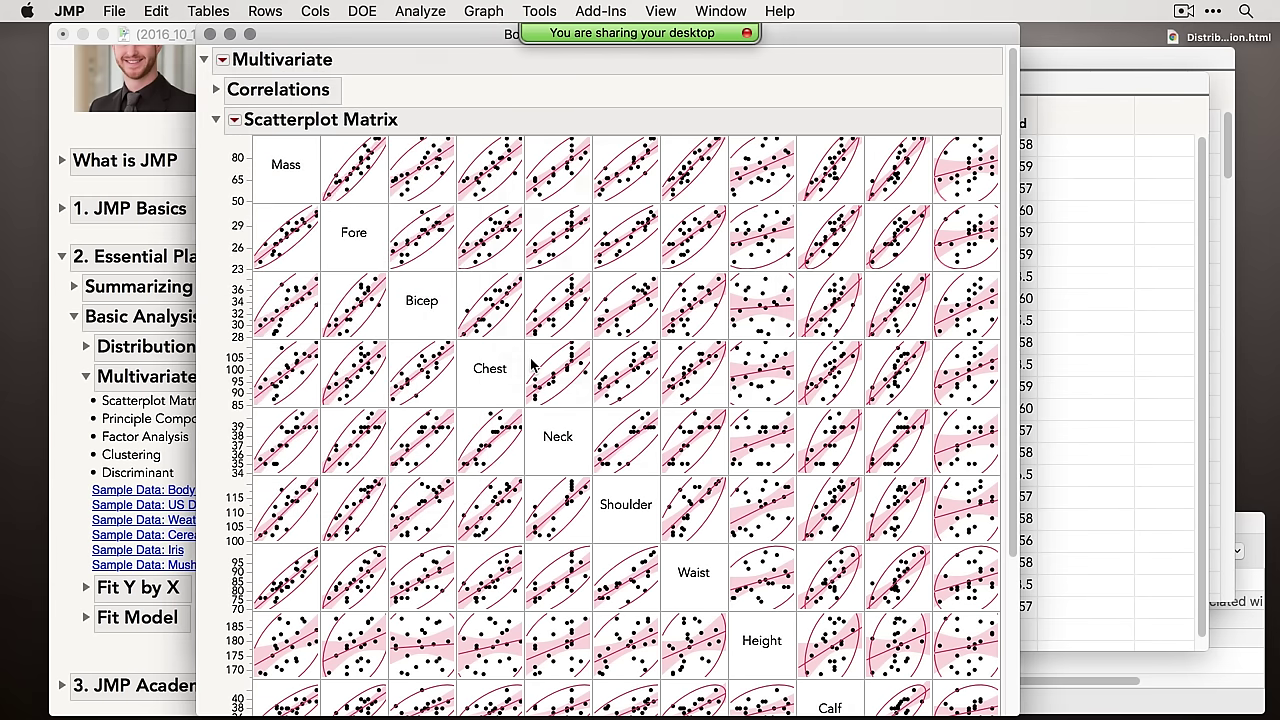
click(715, 311)
drag(597, 450, 468, 511)
drag(462, 518, 486, 491)
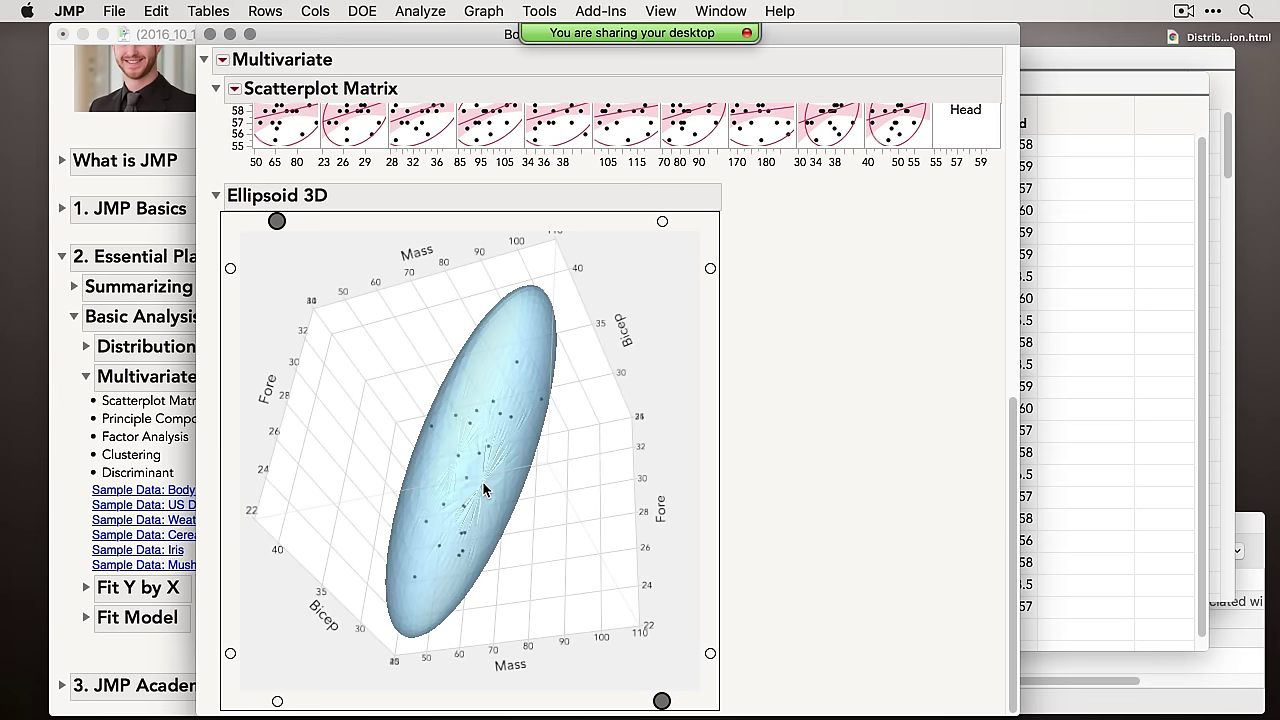
Close the Multivariate report and the Body Measurements table, and collapse the Multivariate topic in the journal
scroll(460, 157, up, 3)
scroll(460, 157, up, 2)
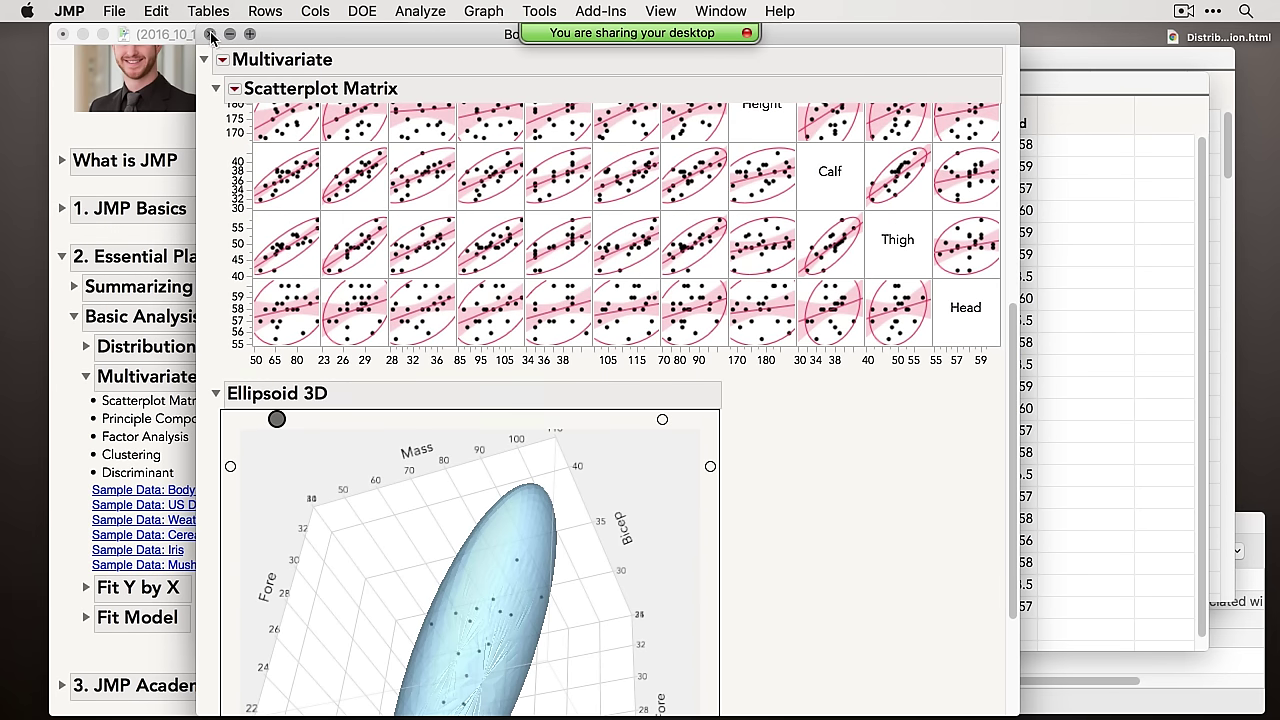
click(211, 35)
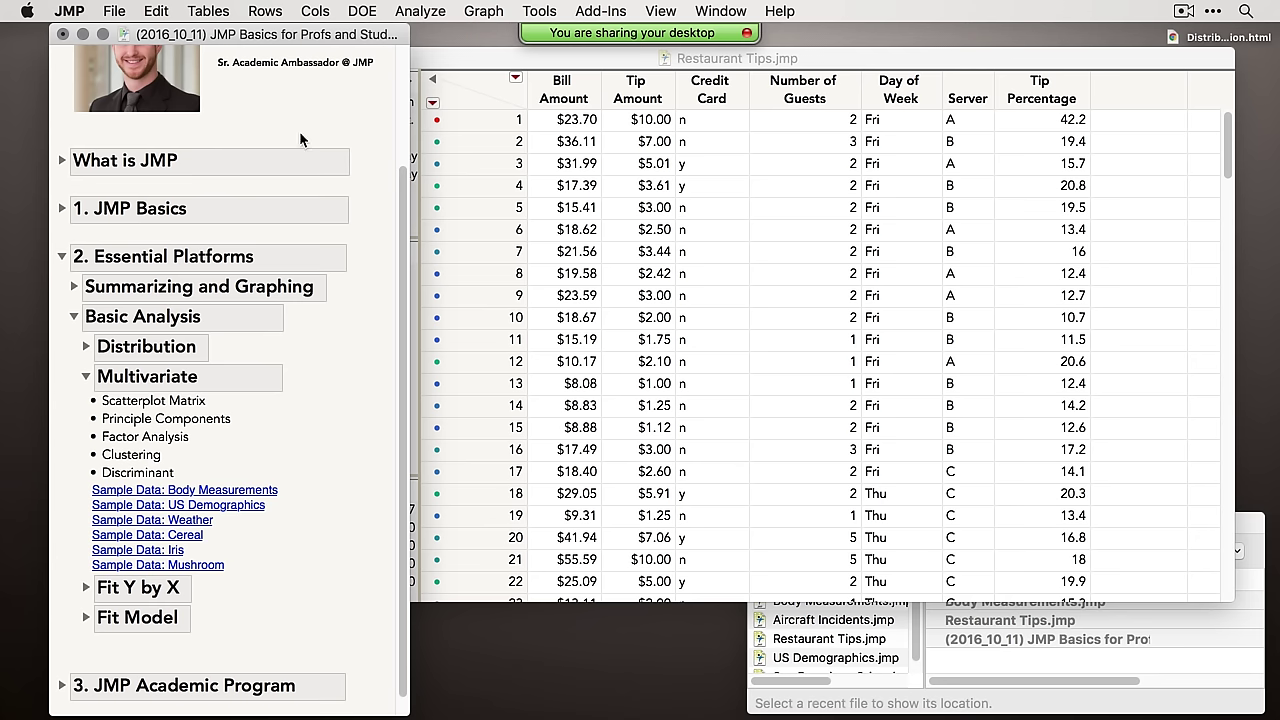
click(219, 86)
click(88, 377)
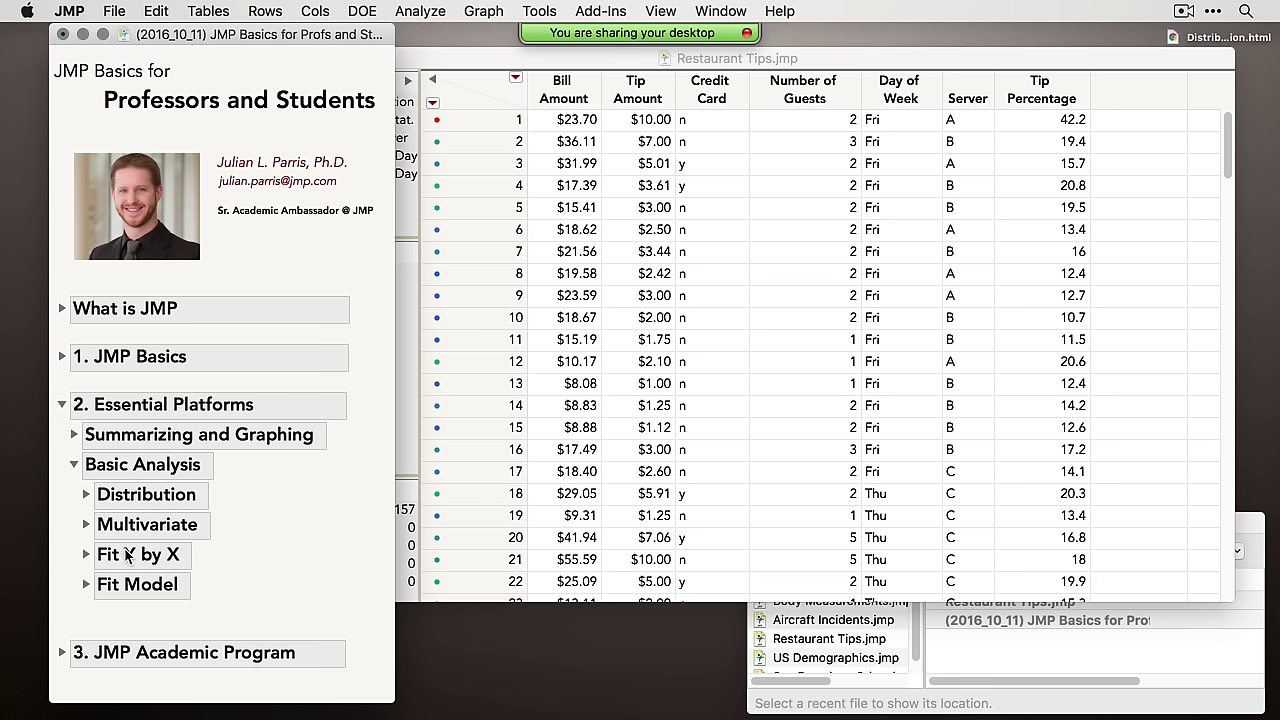
Open the Fit Y by X launch dialog for Restaurant Tips and expand the Fit Y by X topic in the journal
click(427, 6)
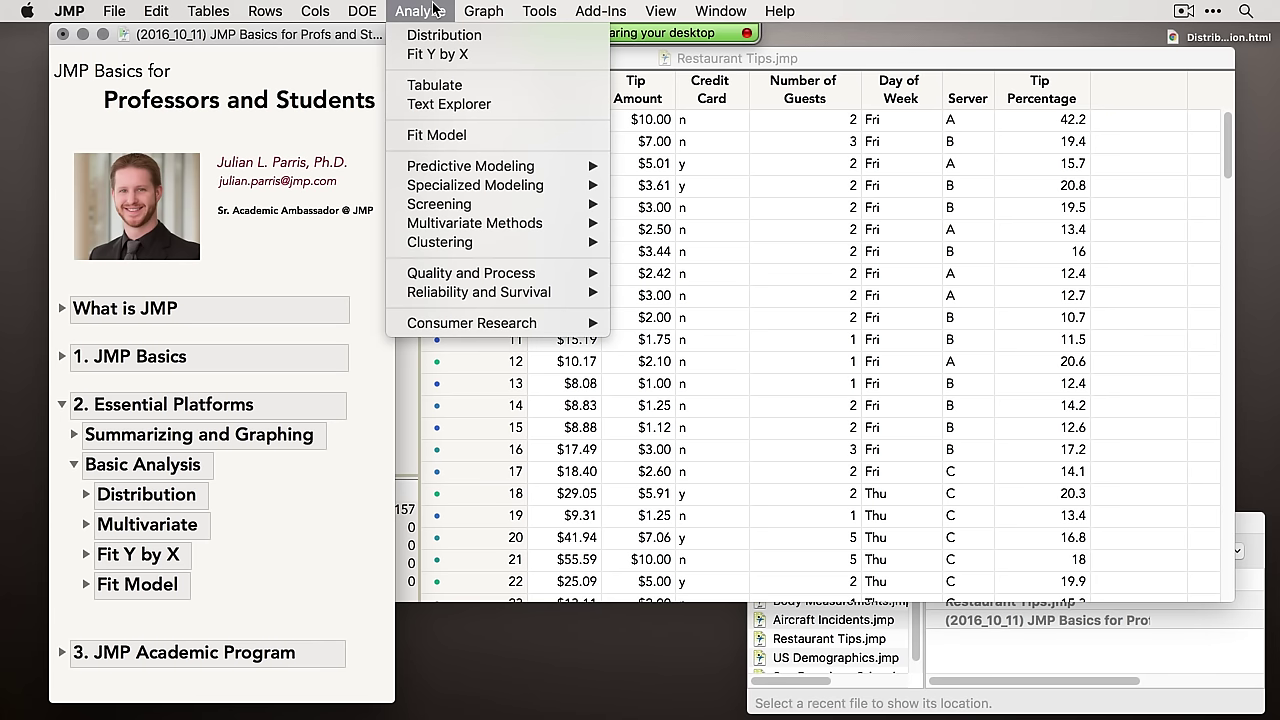
click(444, 54)
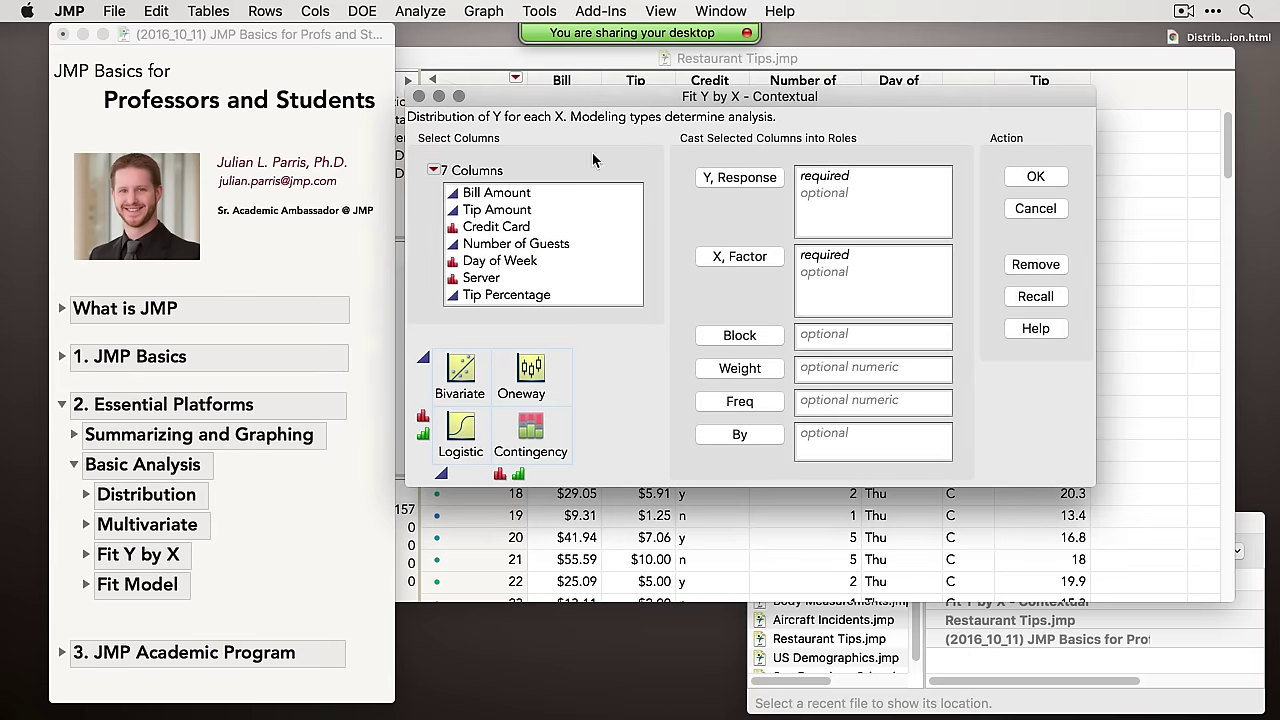
click(244, 520)
click(86, 554)
scroll(212, 525, down, 3)
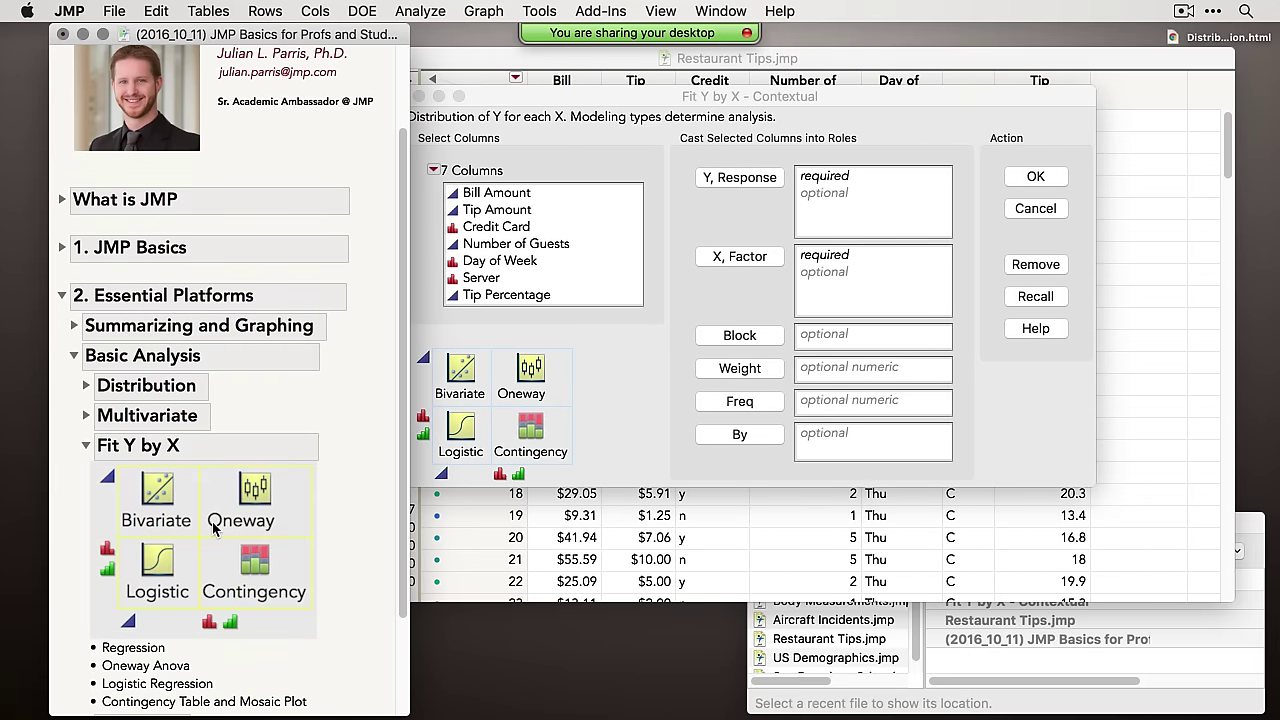
scroll(238, 512, down, 3)
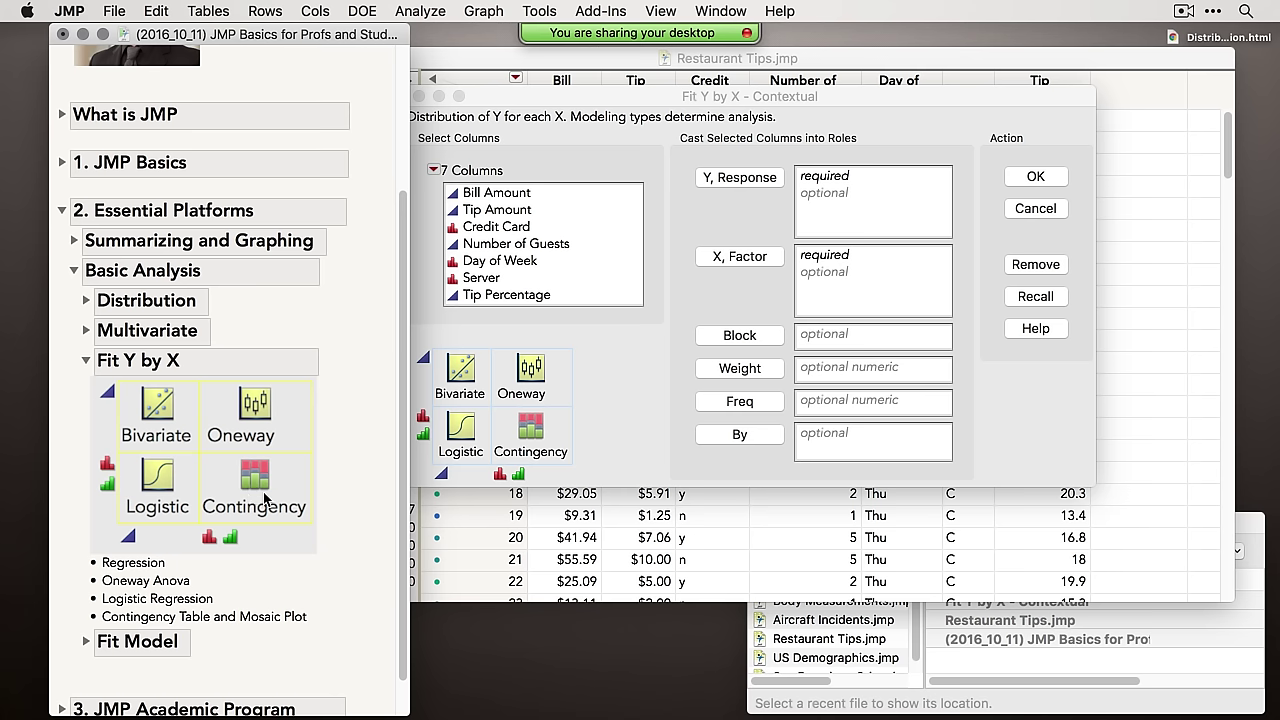
Run Fit Y by X with Tip Percentage as the Y, Response and Number of Guests as the X, Factor
click(545, 410)
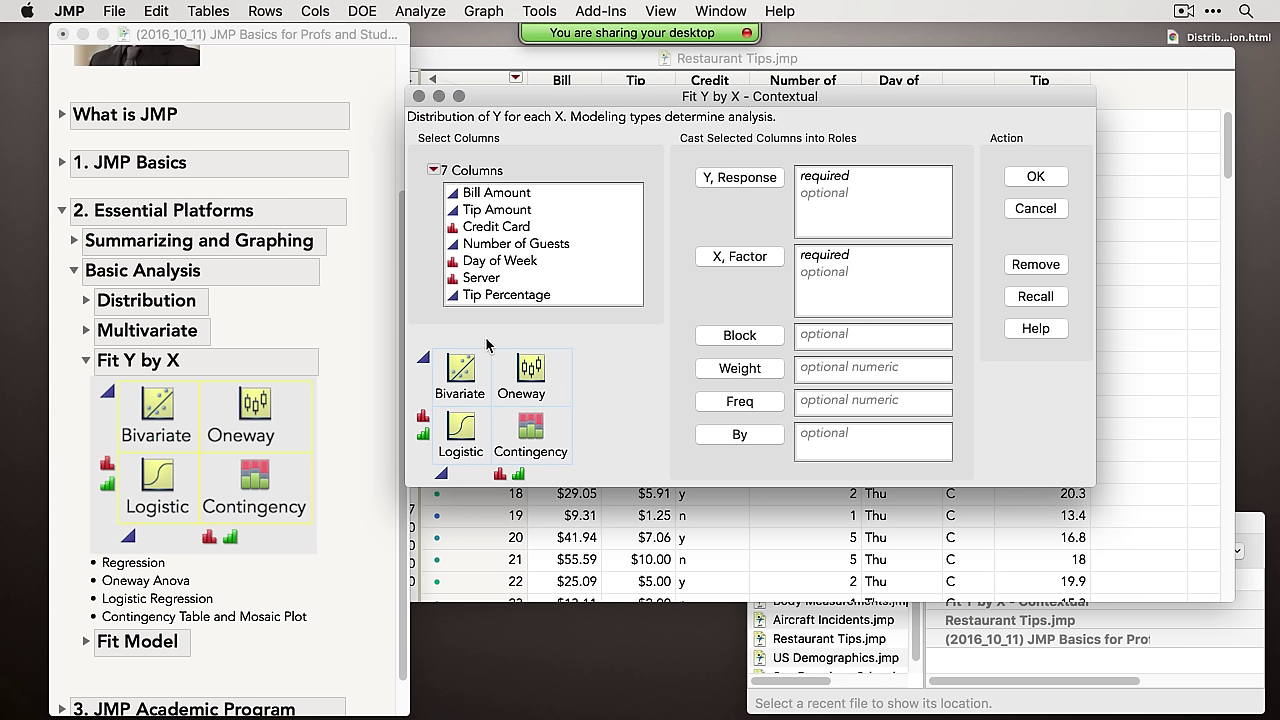
click(536, 295)
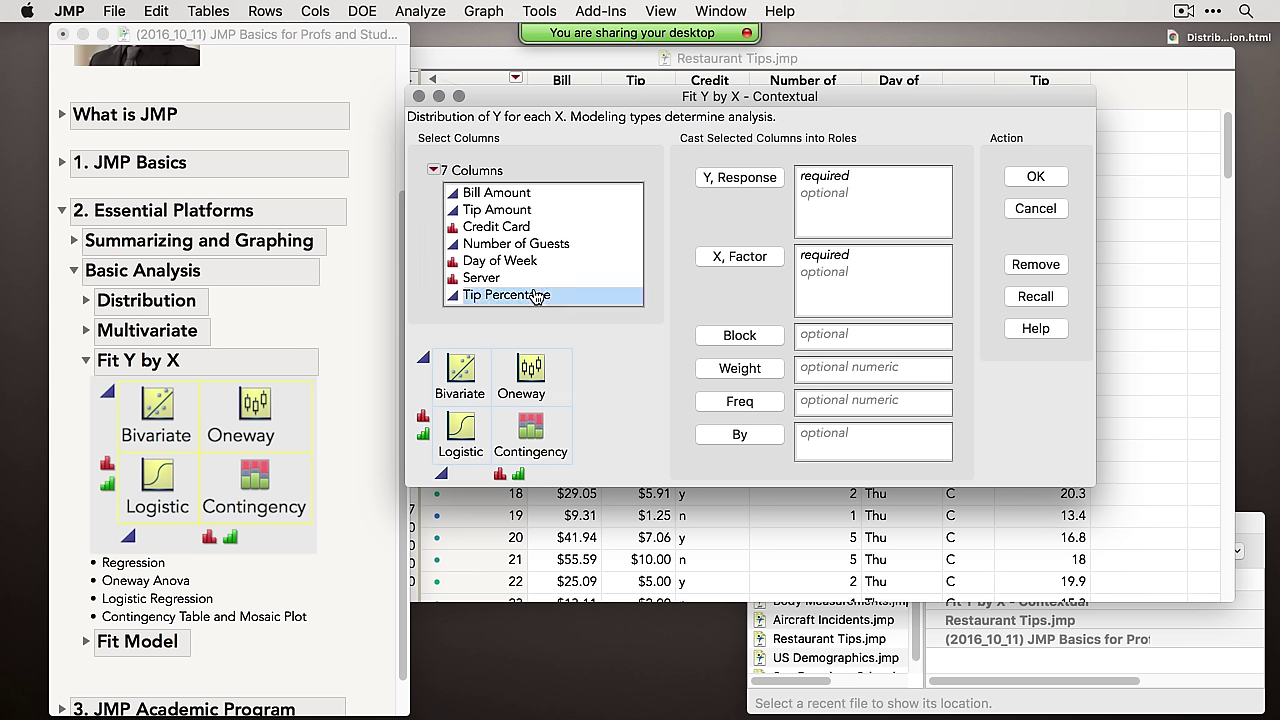
click(728, 189)
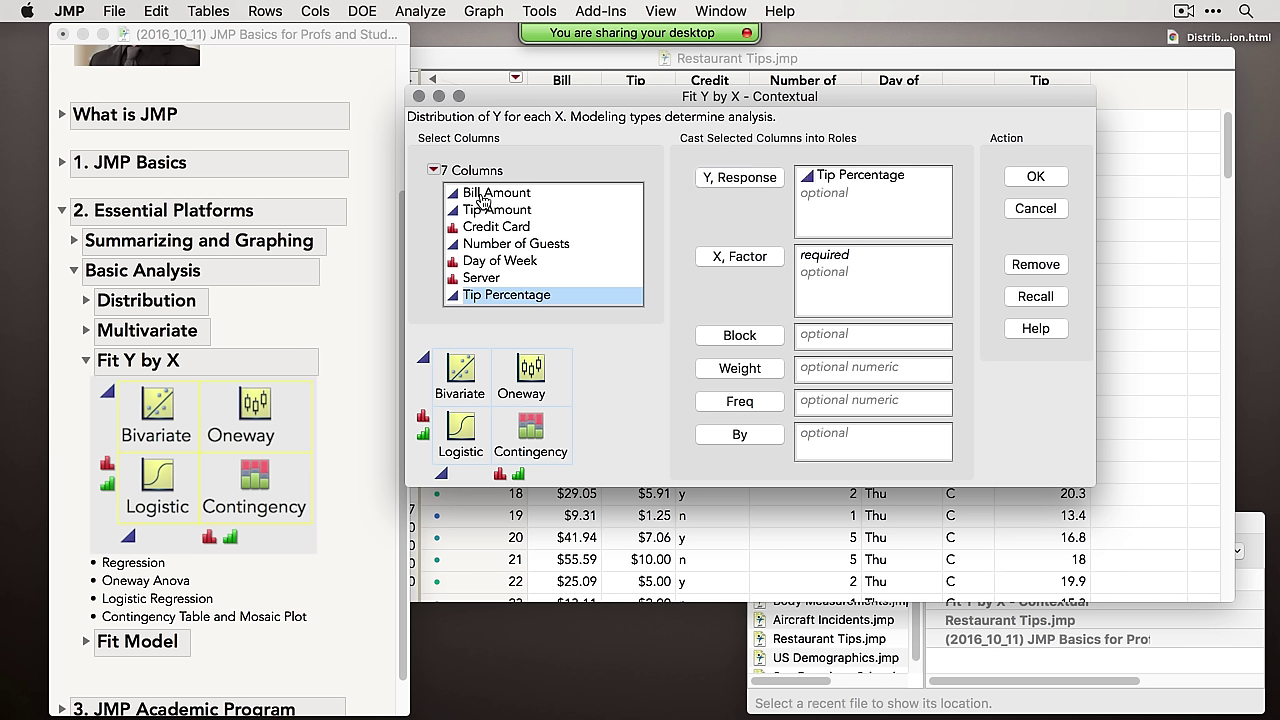
click(498, 243)
click(737, 257)
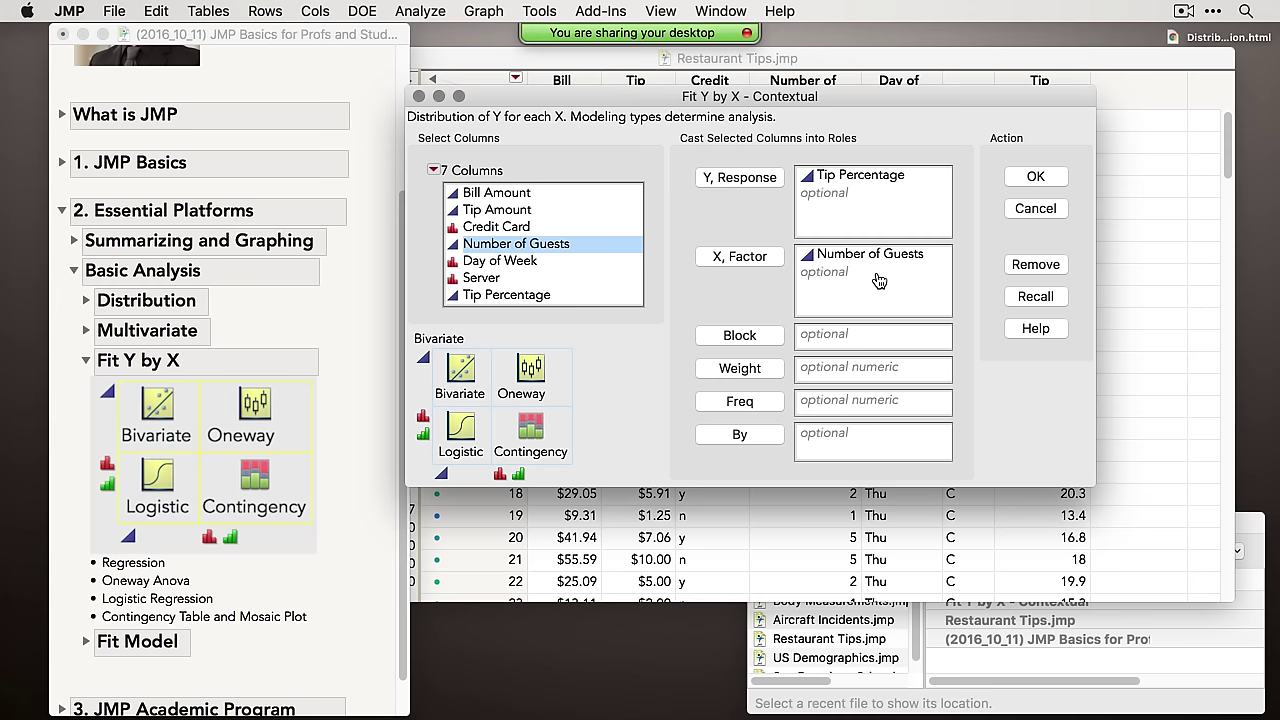
click(1016, 176)
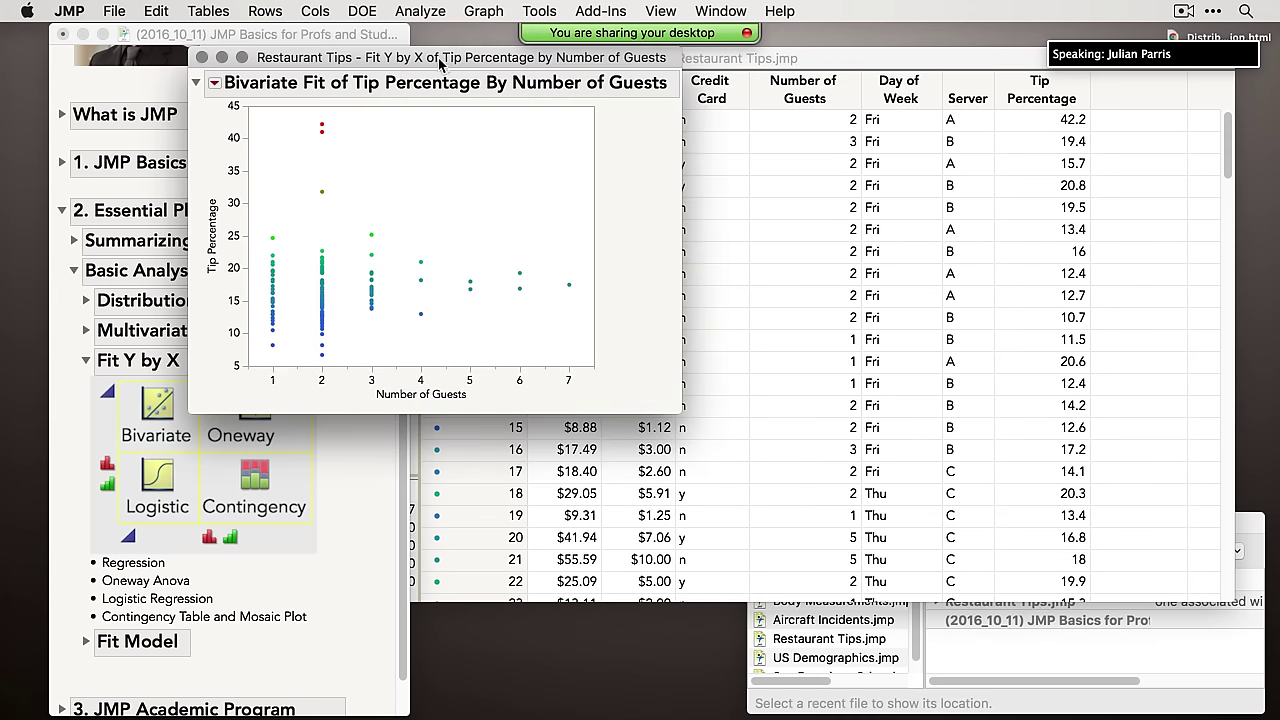
Reposition the bivariate report window and fit a line to Tip Percentage by Number of Guests
drag(442, 55, 639, 68)
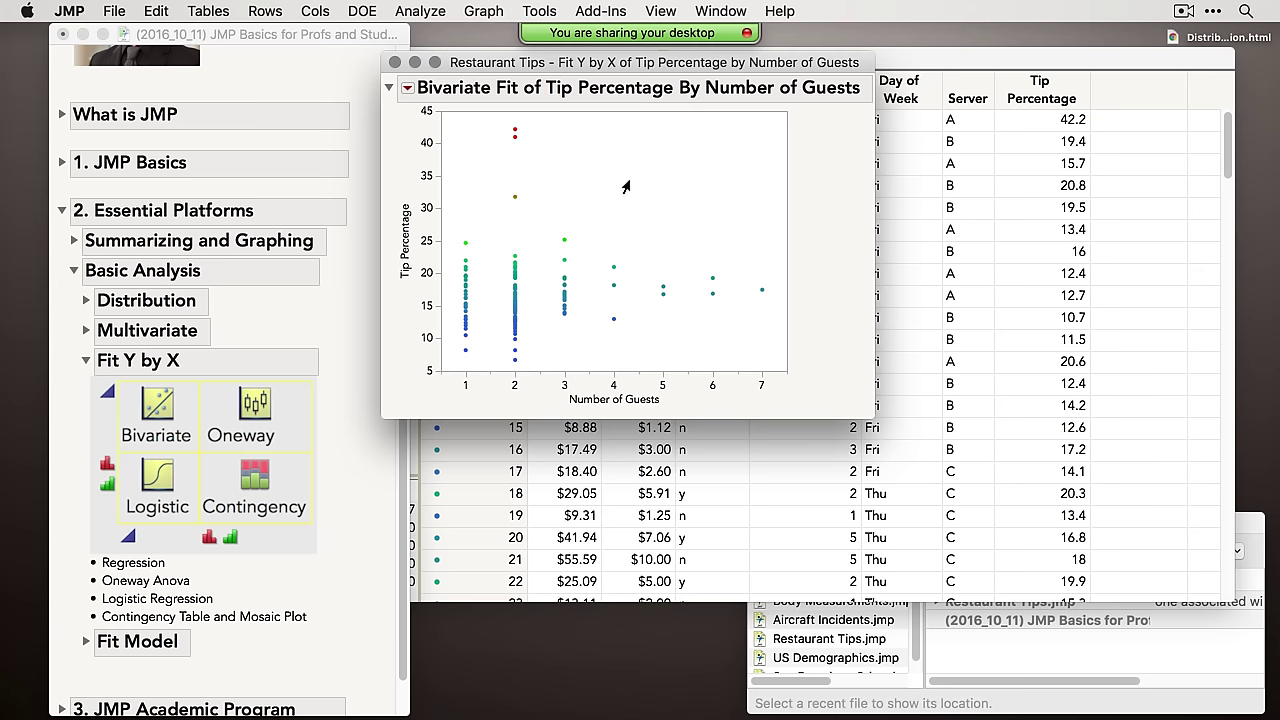
drag(530, 62, 516, 42)
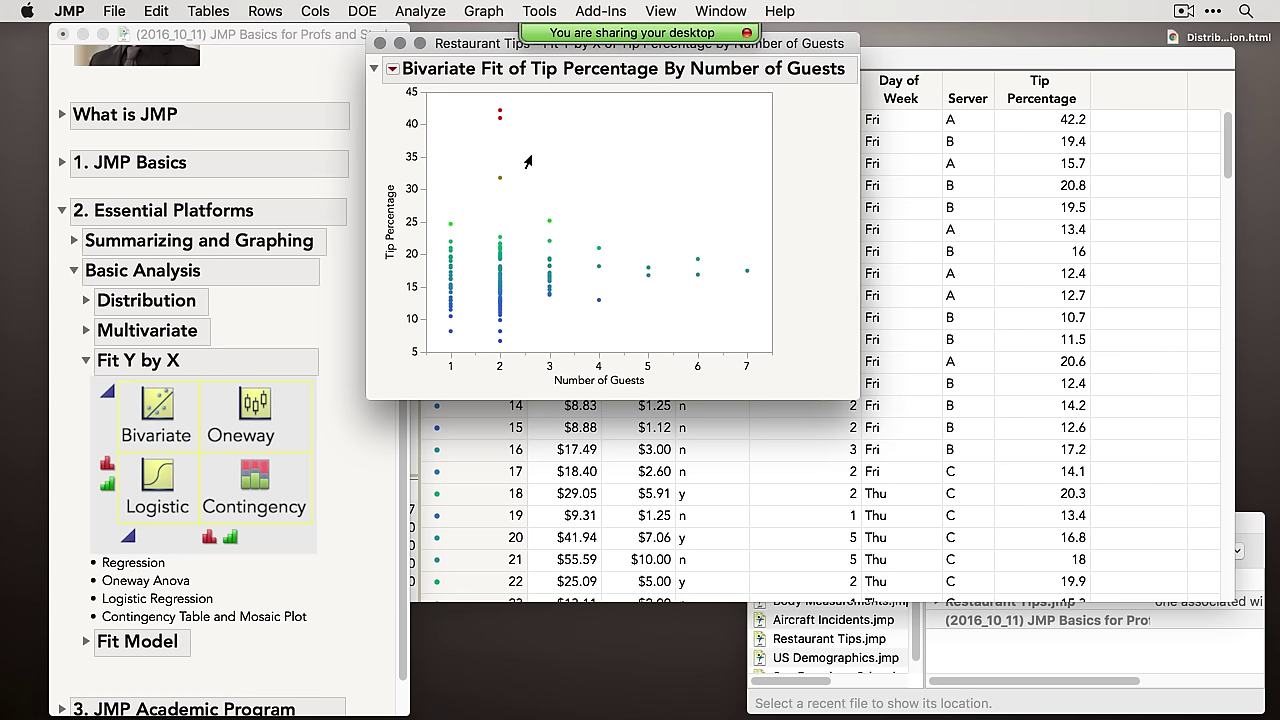
click(392, 70)
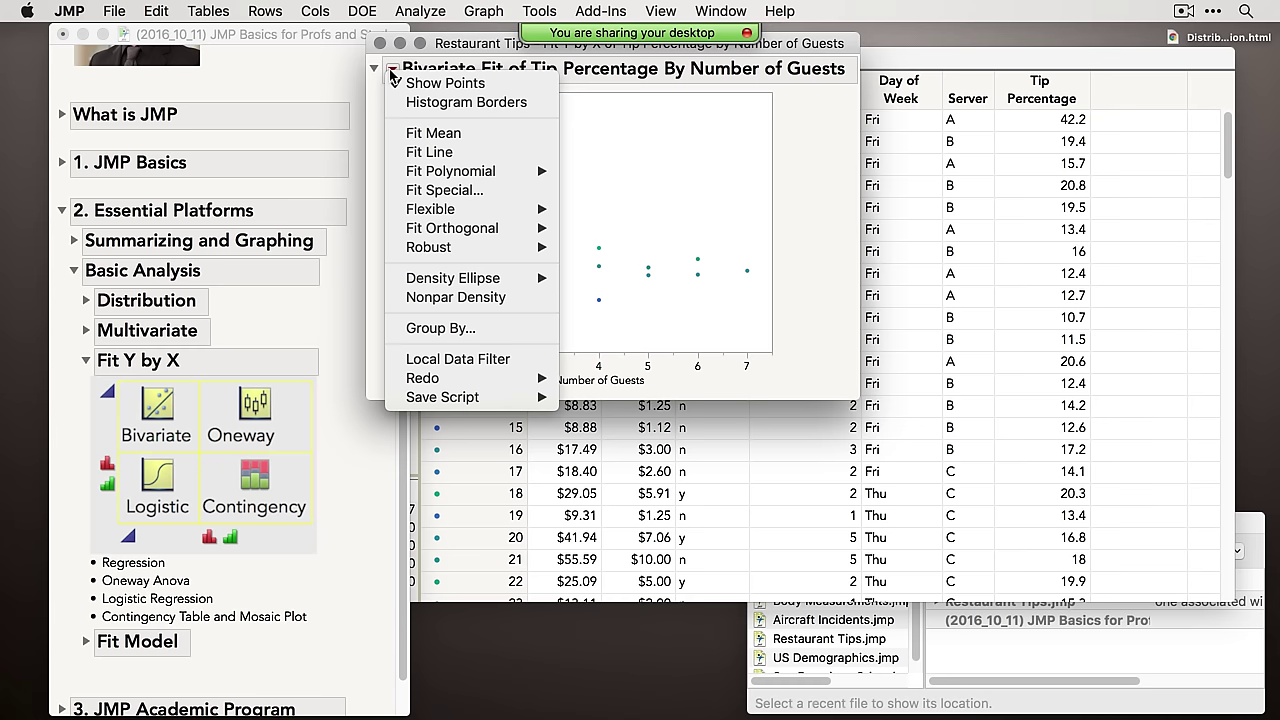
click(457, 154)
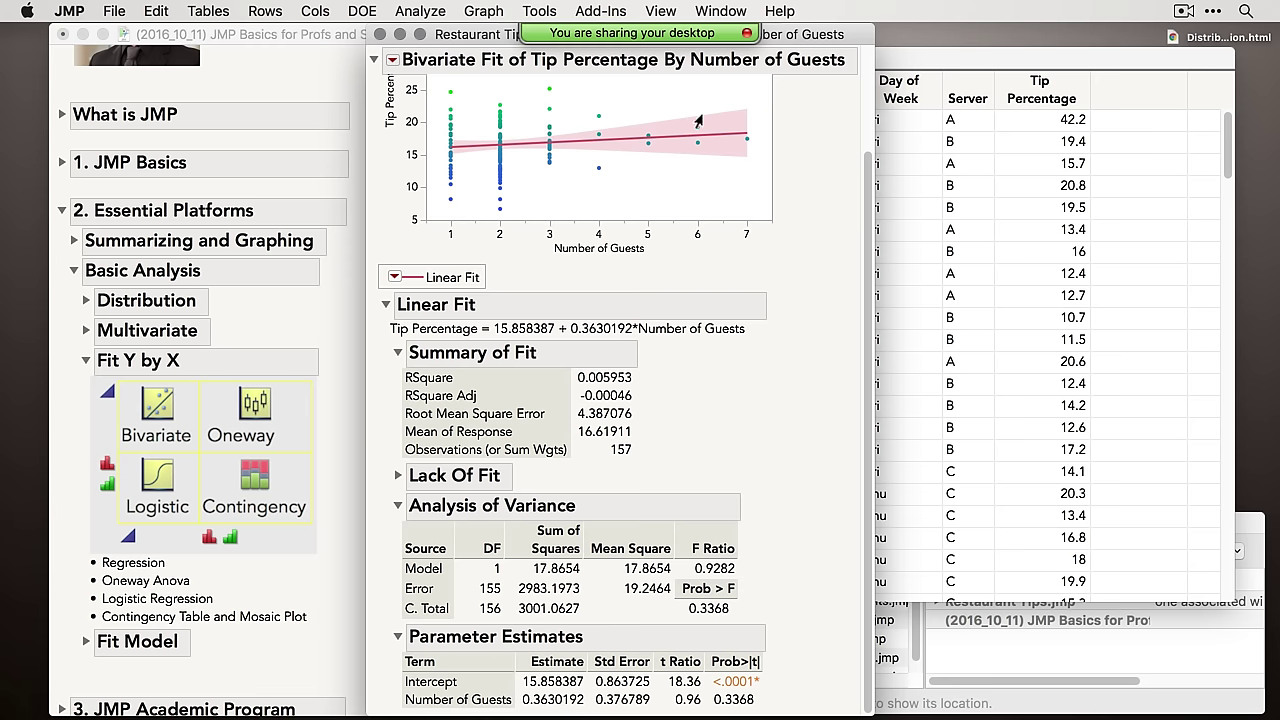
Review the linear fit plot and statistics, and move the report aside to uncover the journal and data table
scroll(826, 336, up, 1)
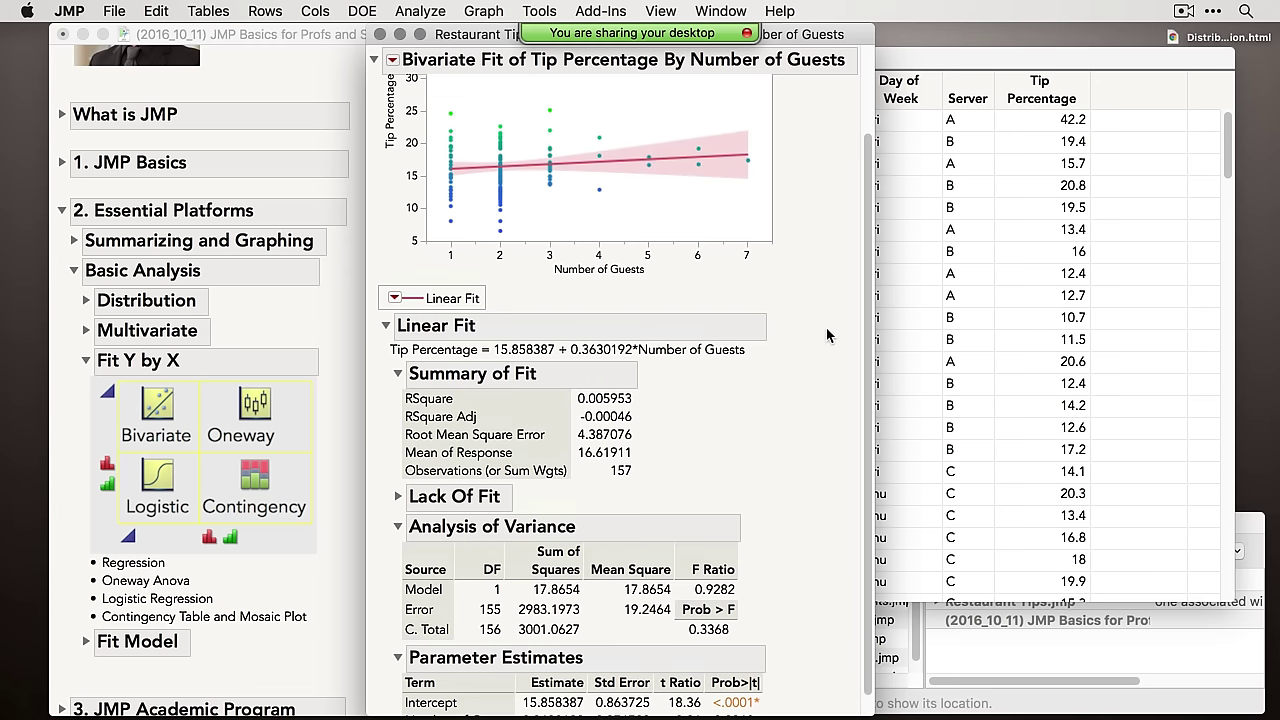
scroll(826, 336, up, 2)
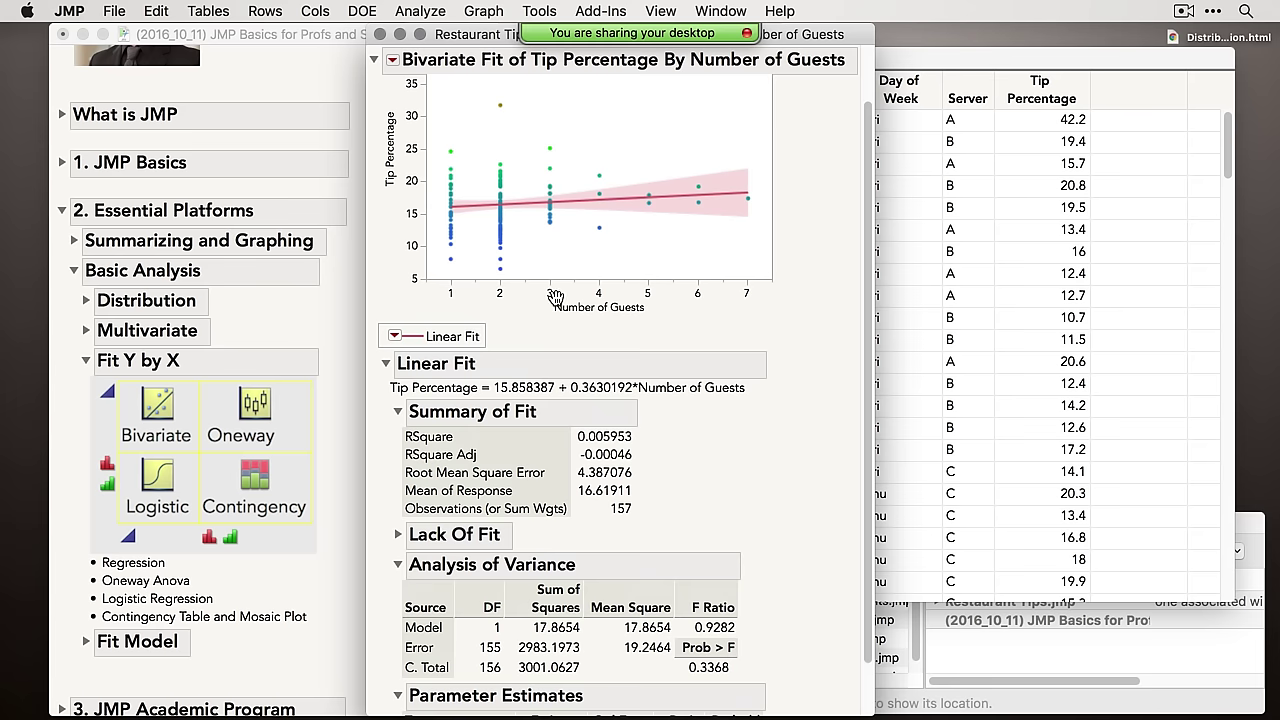
scroll(756, 490, down, 3)
scroll(754, 487, up, 6)
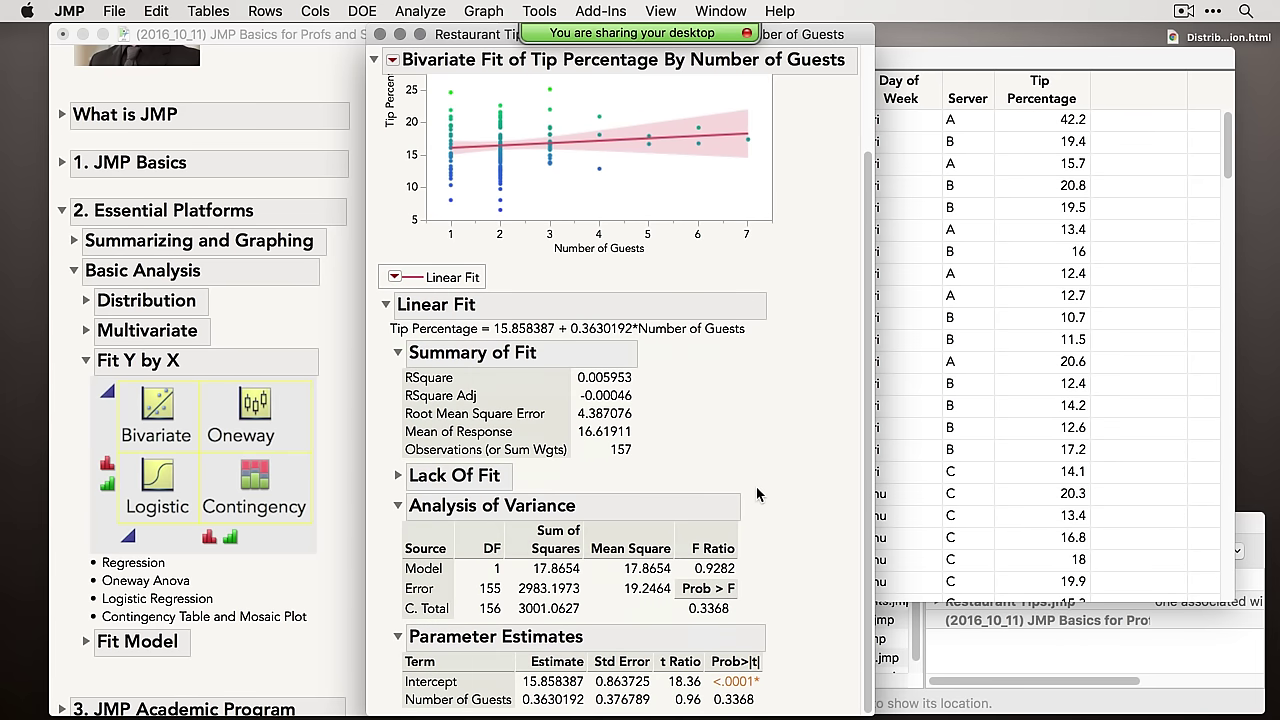
drag(462, 37, 868, 37)
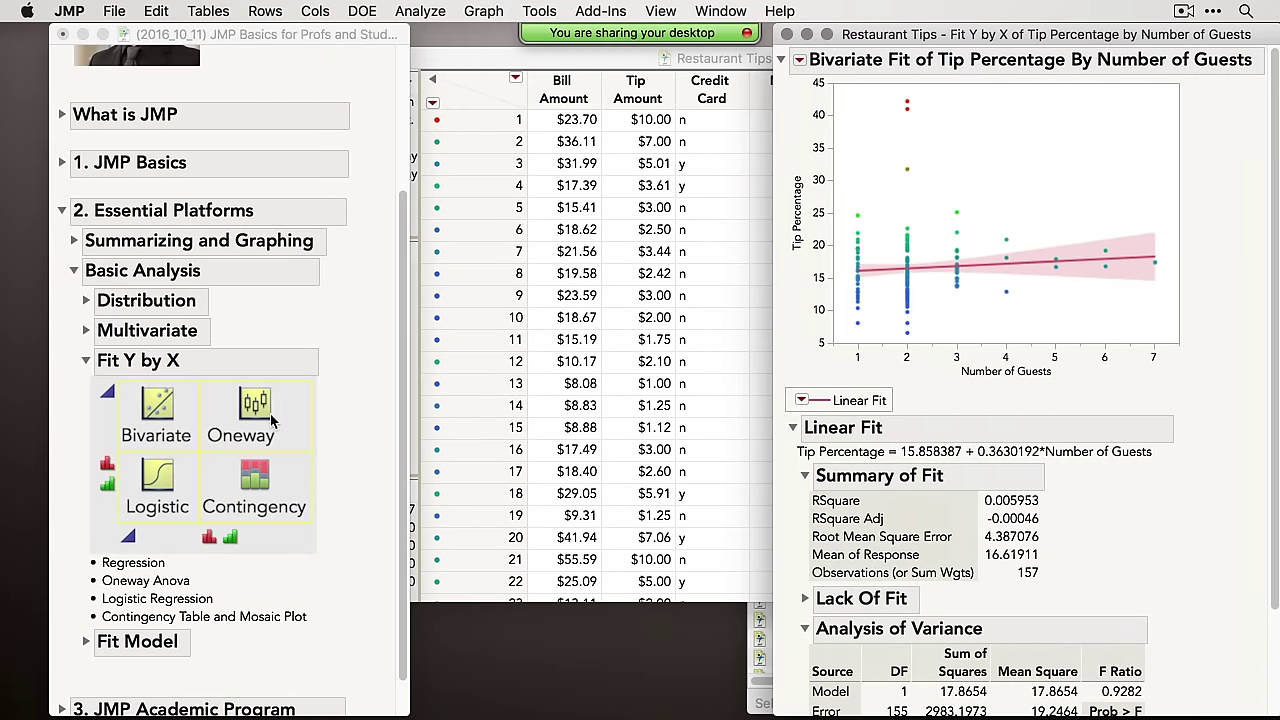
Start another Fit Y by X analysis of the Restaurant Tips data and assign Tip Percentage as the Y, Response
click(420, 10)
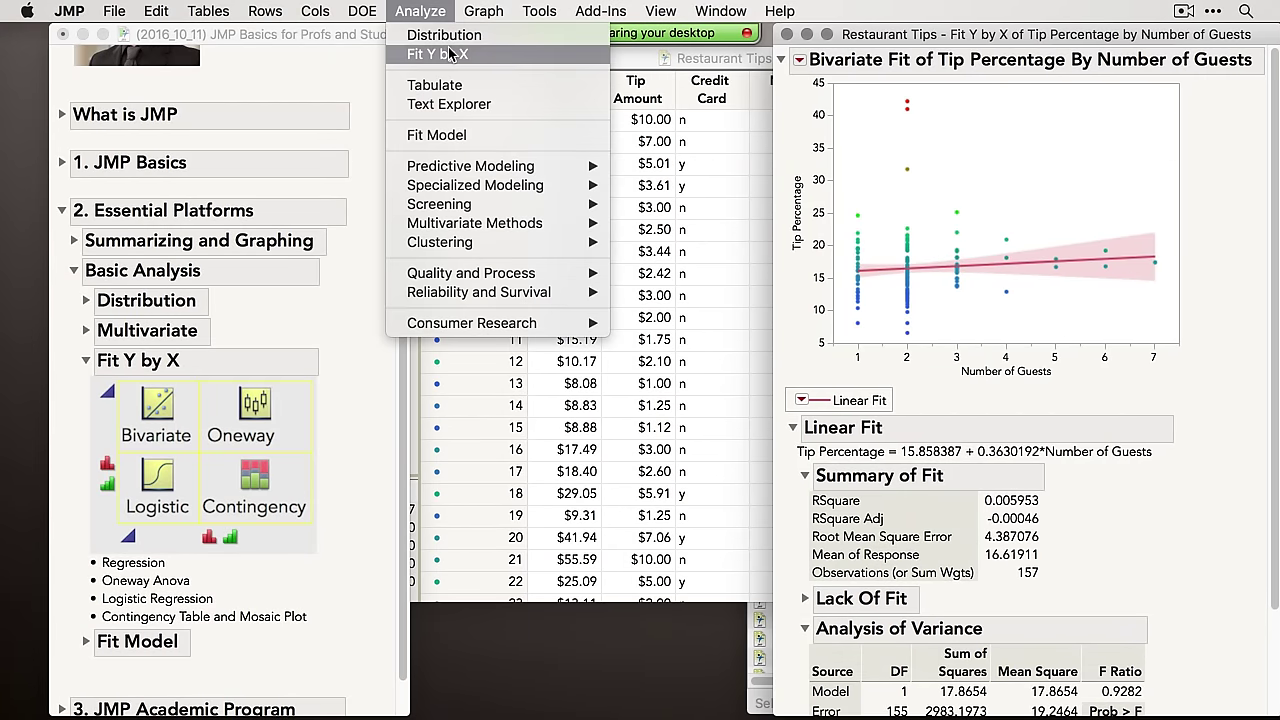
click(450, 55)
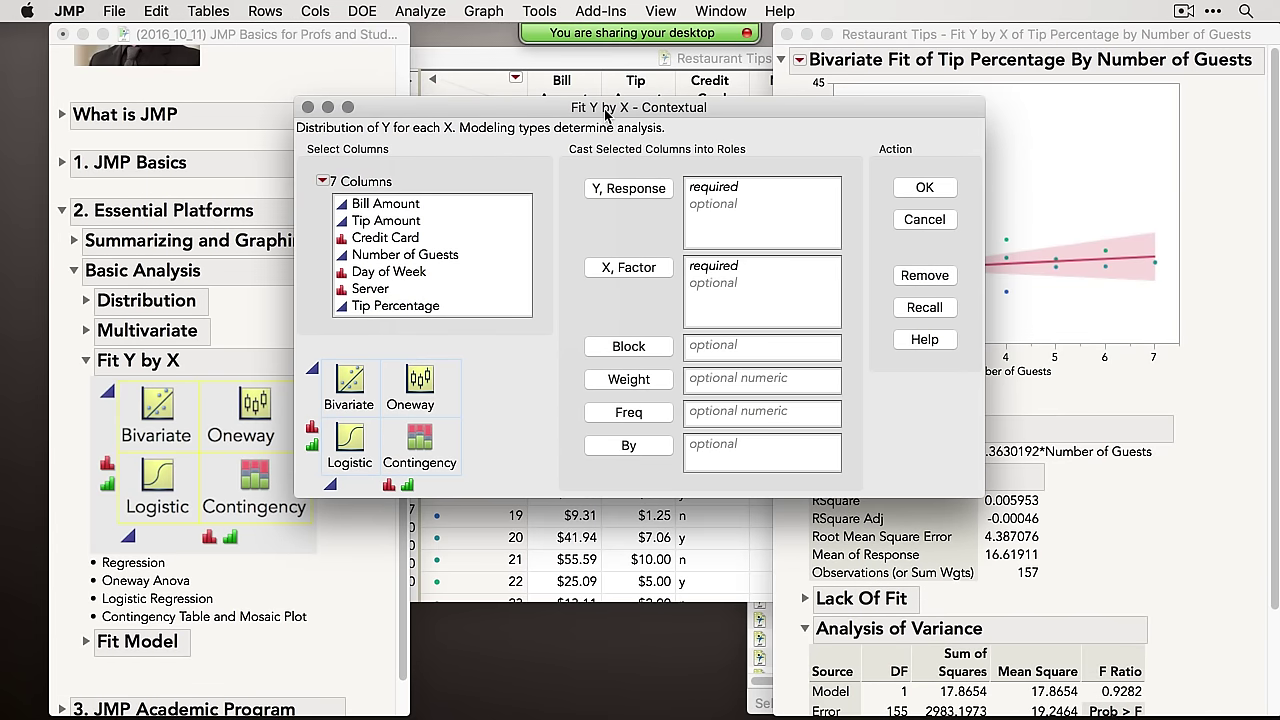
drag(606, 117, 579, 126)
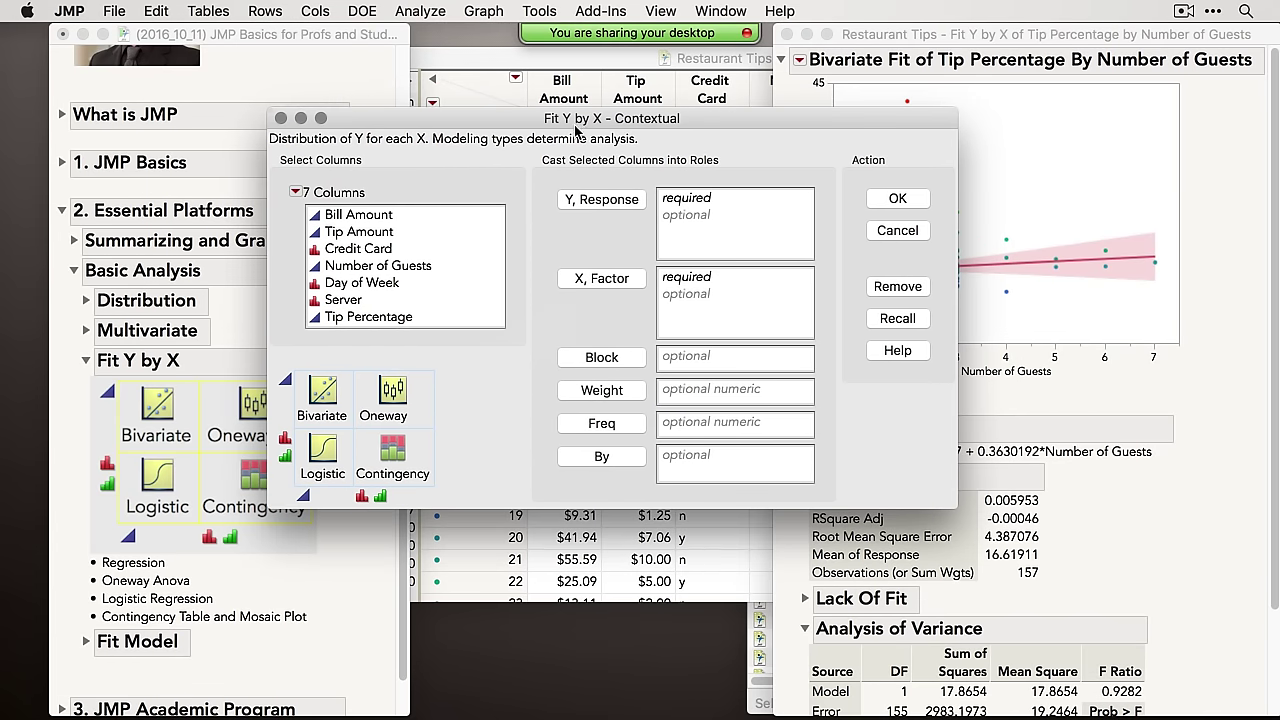
click(395, 266)
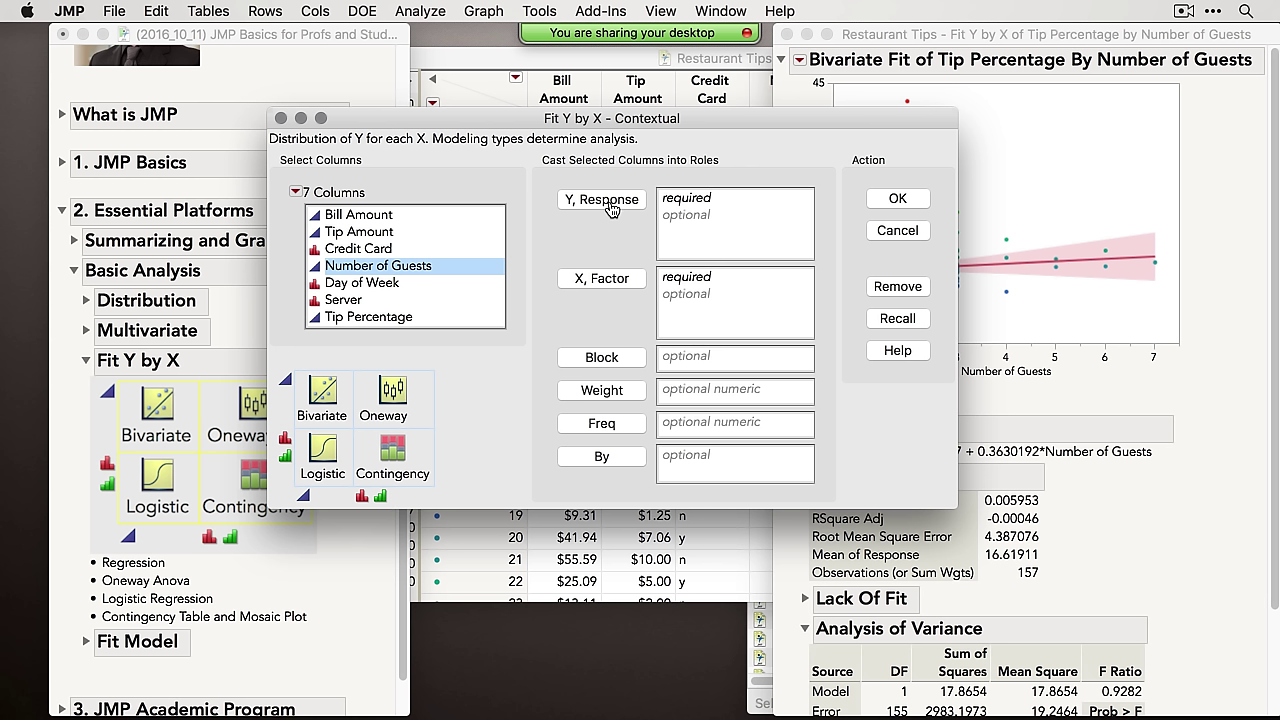
click(400, 317)
click(603, 199)
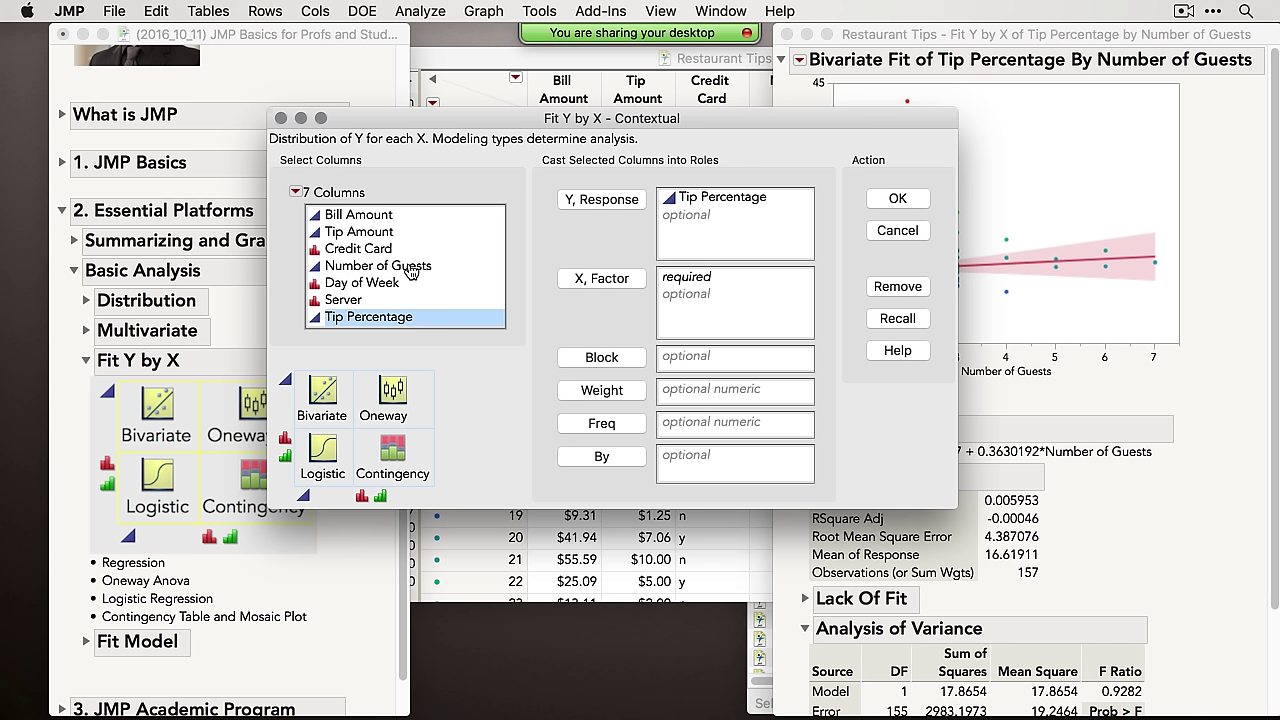
Assign Credit Card as the X, Factor, run the oneway analysis, and place its report beside the bivariate report
click(408, 268)
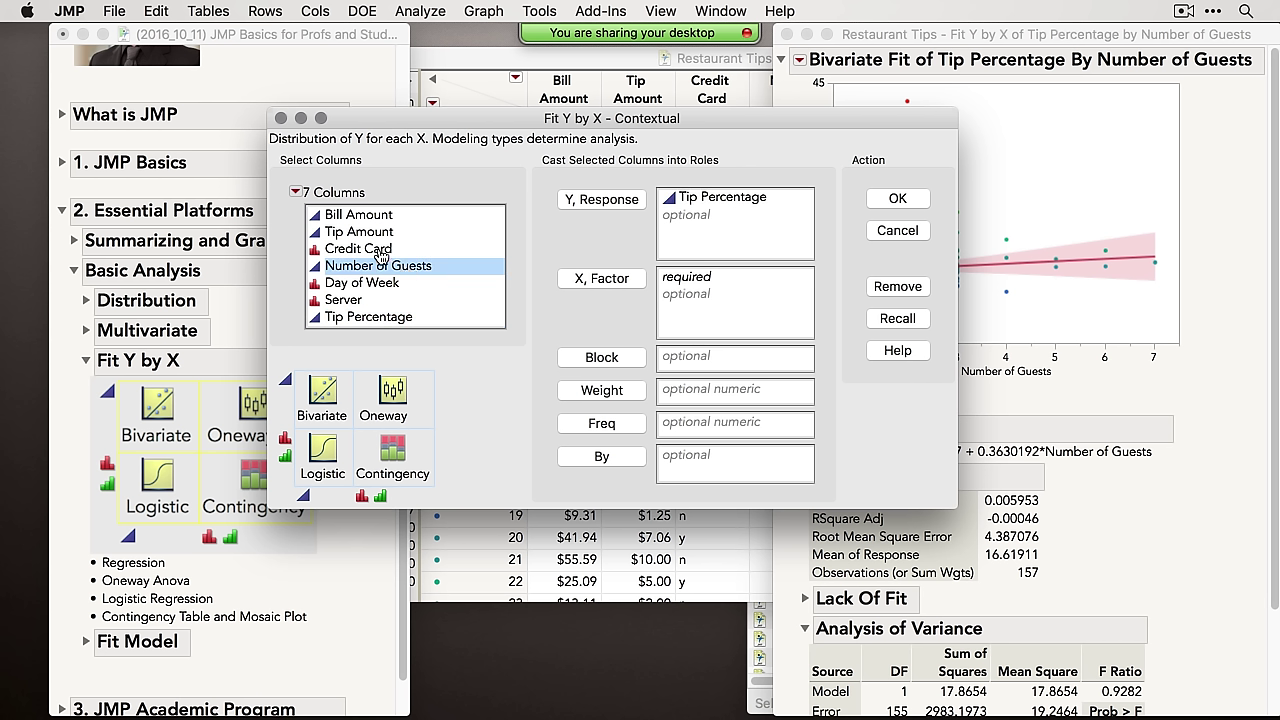
click(381, 252)
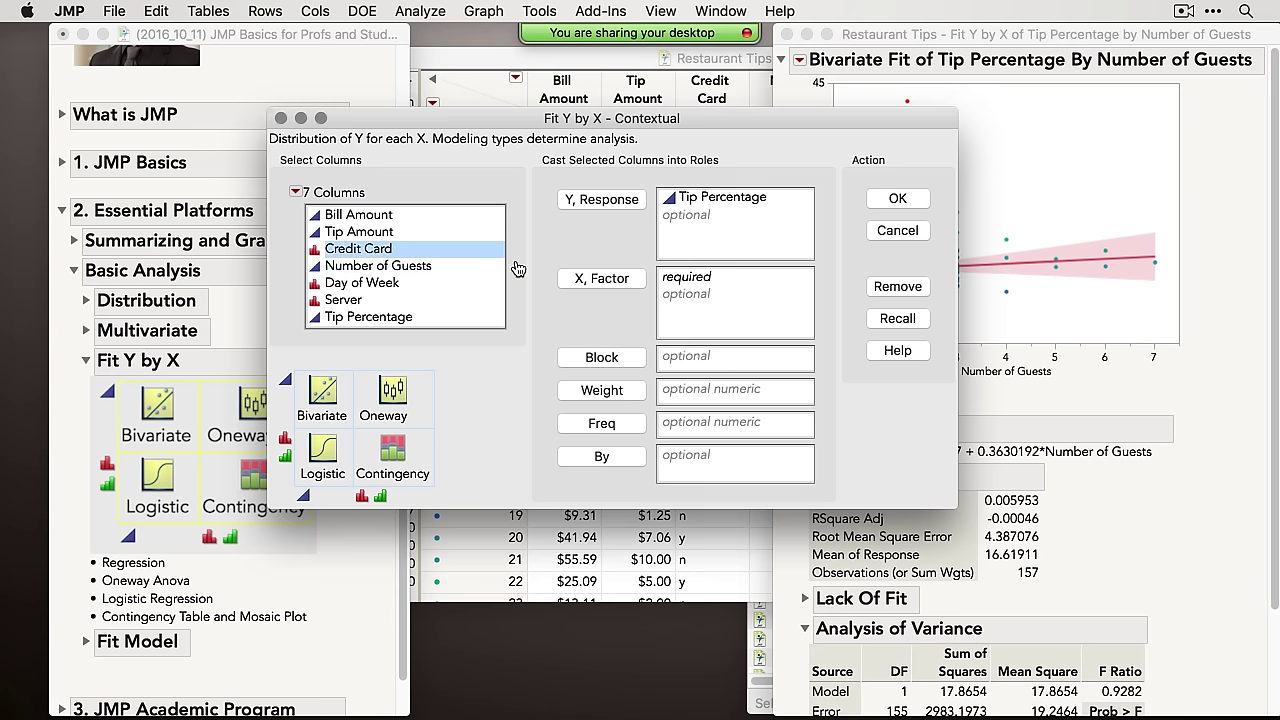
click(601, 281)
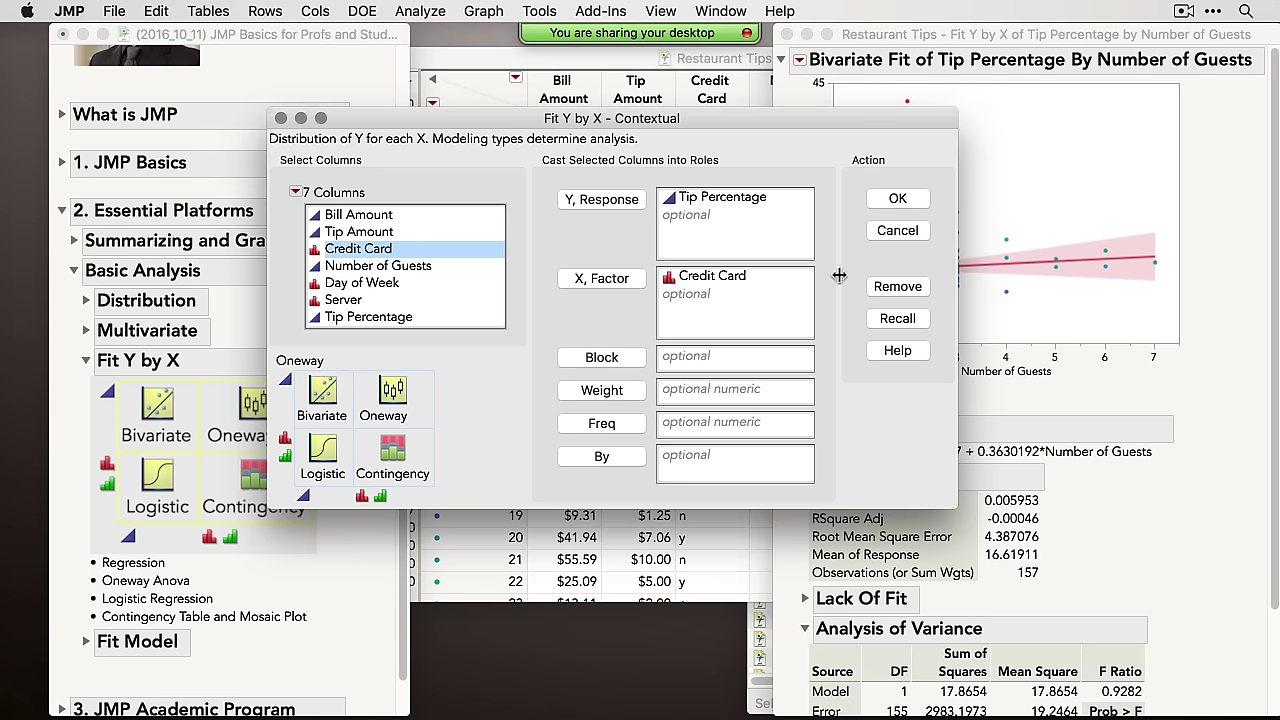
click(895, 198)
drag(514, 84, 591, 45)
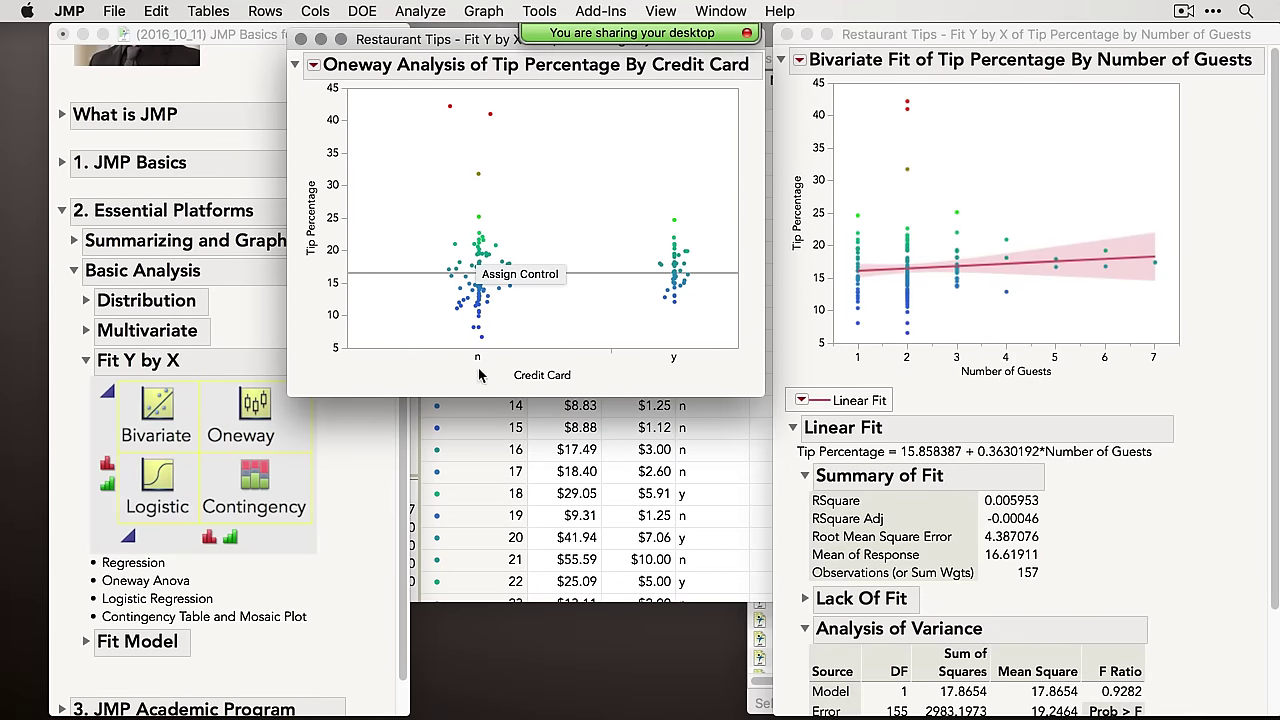
Compare the analysis options offered for the oneway report with those for the bivariate report, including the oneway Nonparametric tests
click(314, 68)
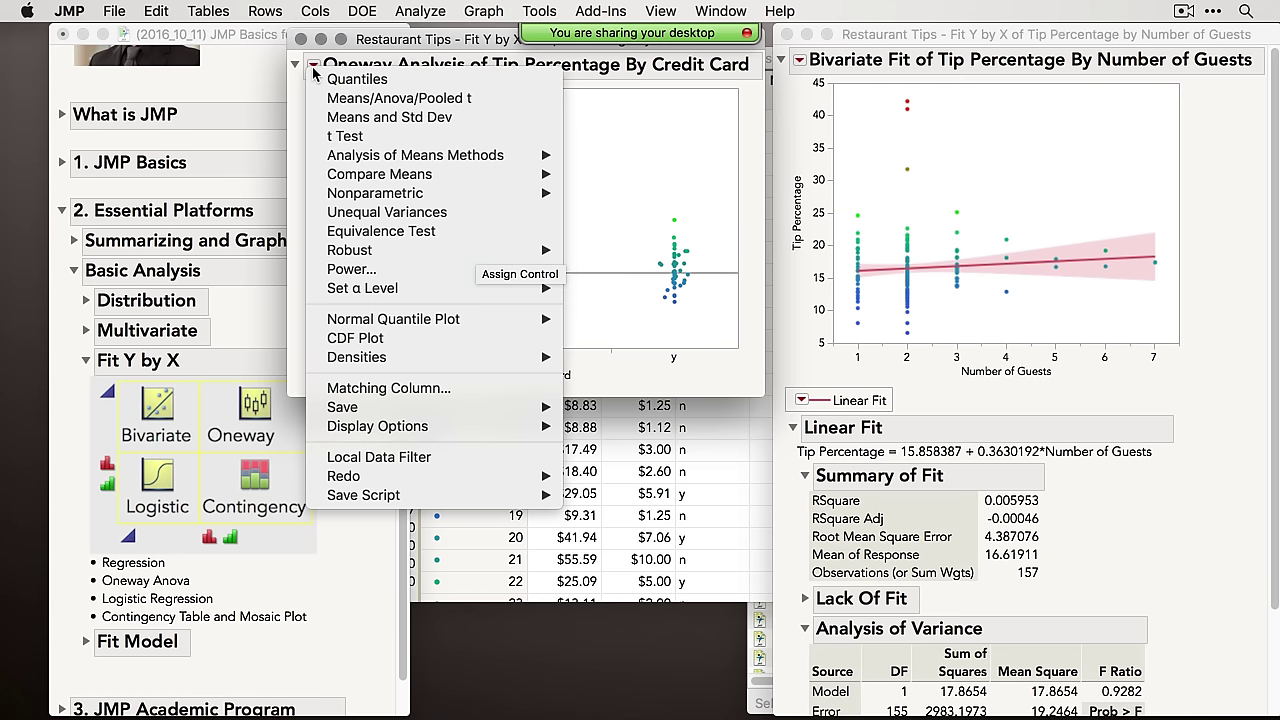
click(800, 62)
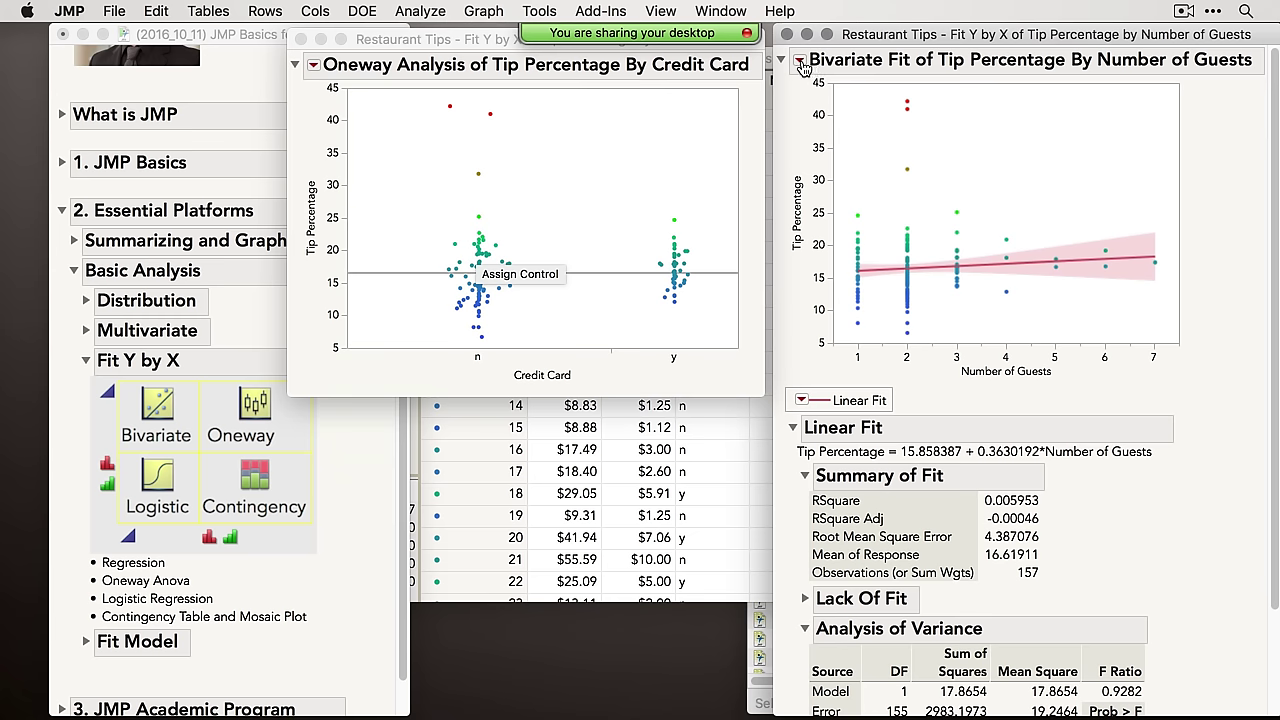
click(800, 61)
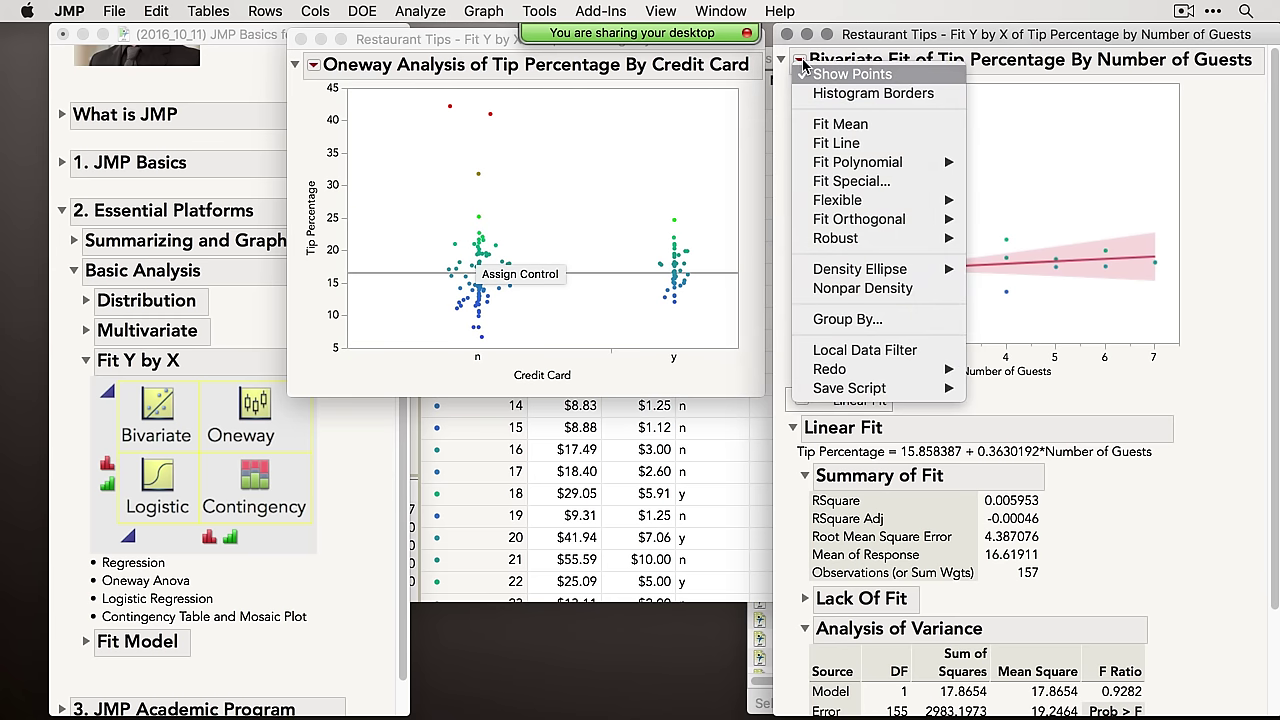
click(553, 159)
click(313, 65)
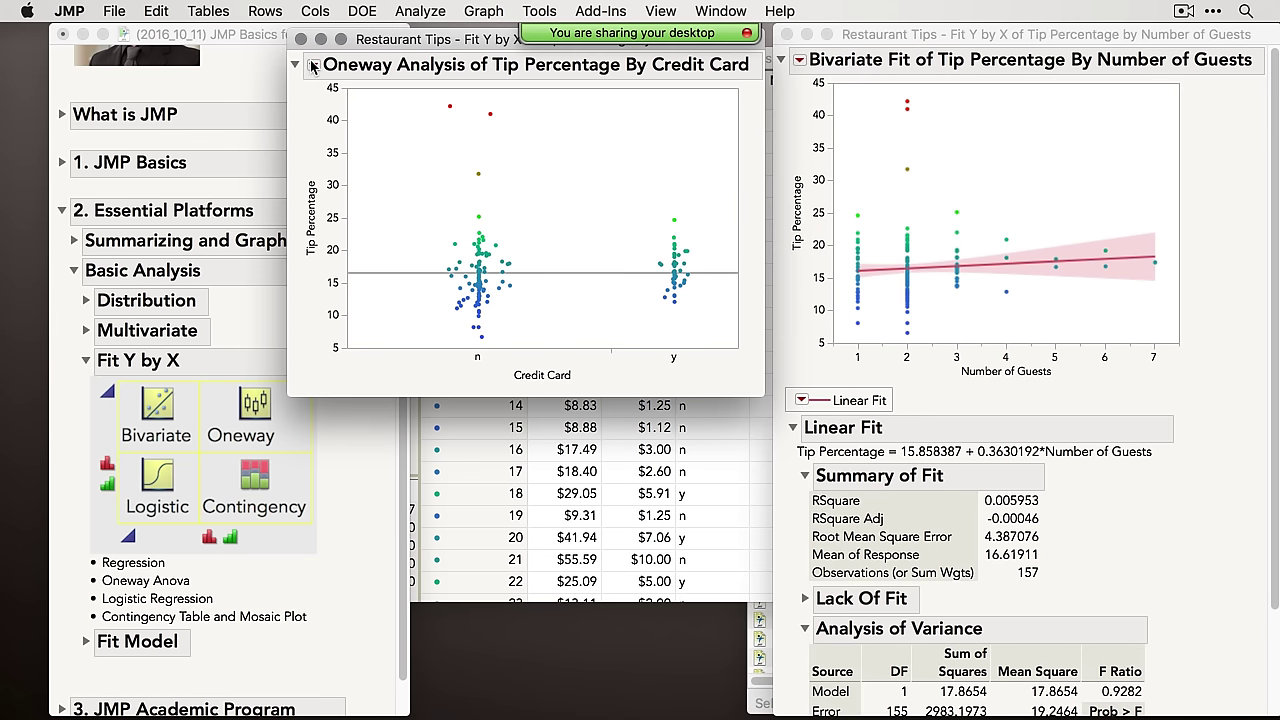
click(313, 65)
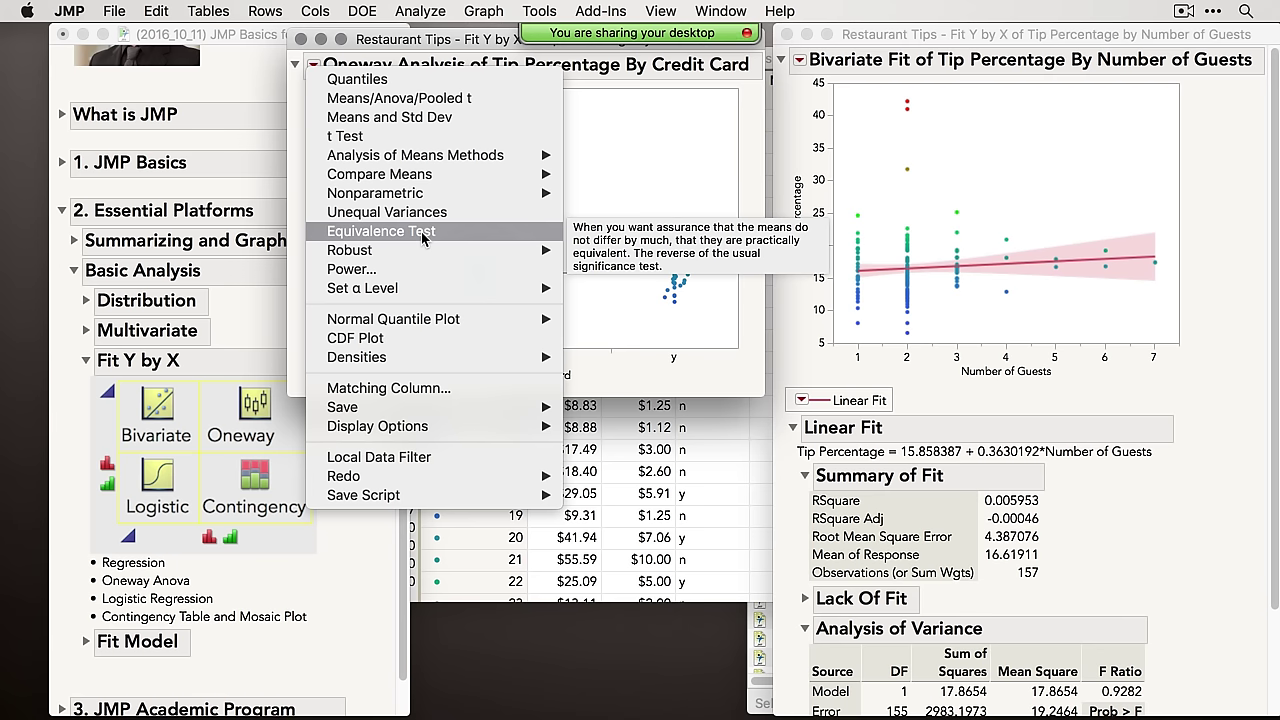
mouse_move(424, 195)
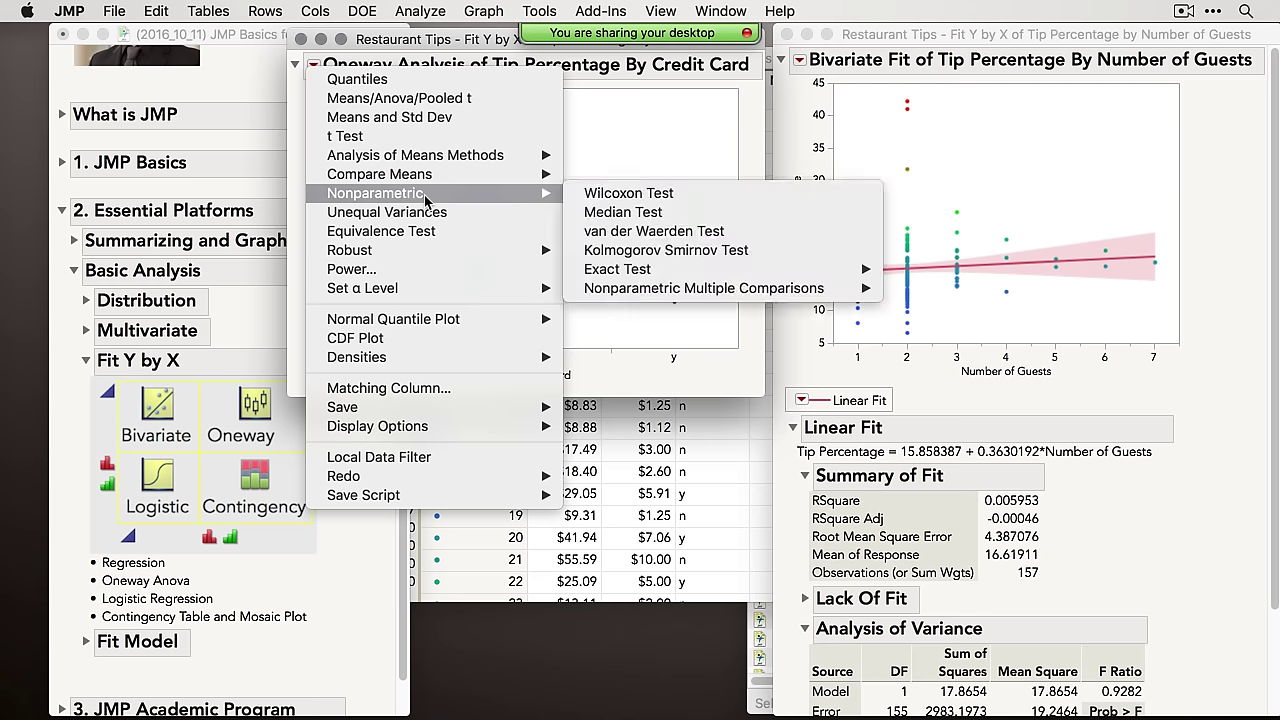